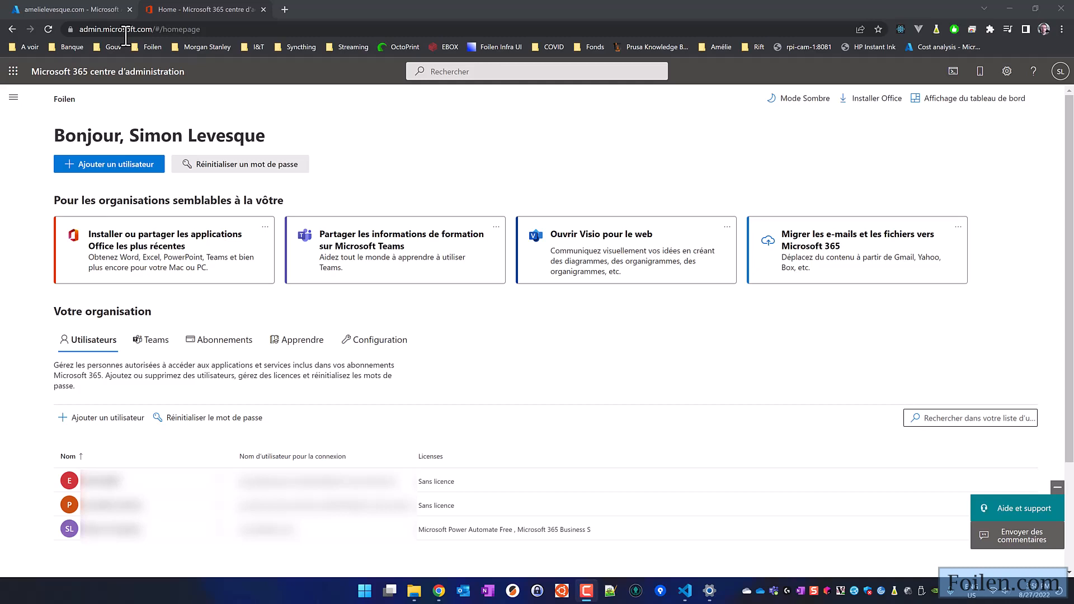
- Go to Settings > Domains in the admin center navigation
click(106, 99)
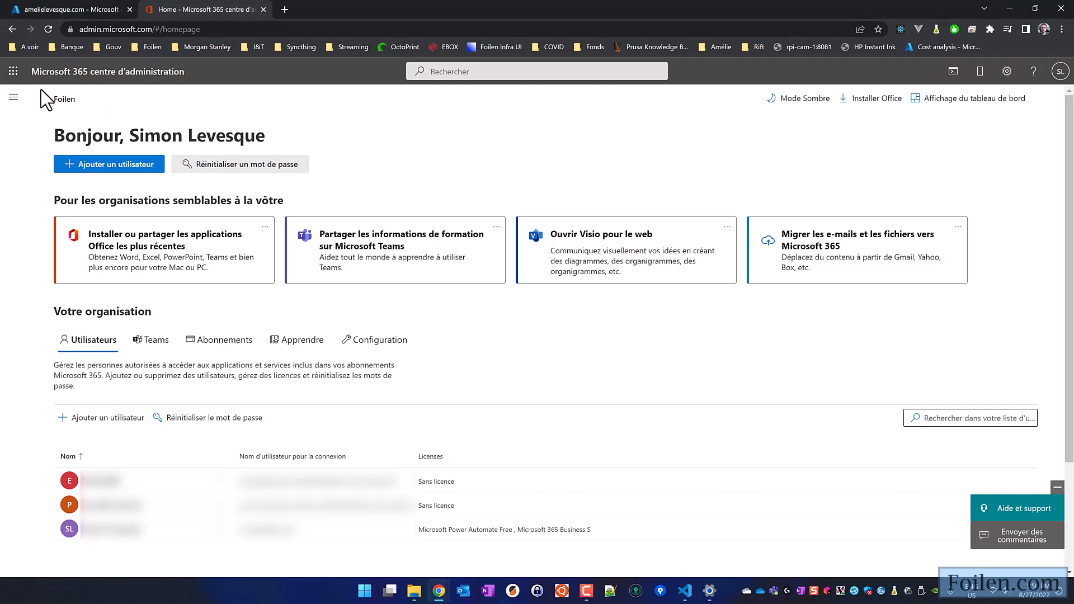
click(12, 100)
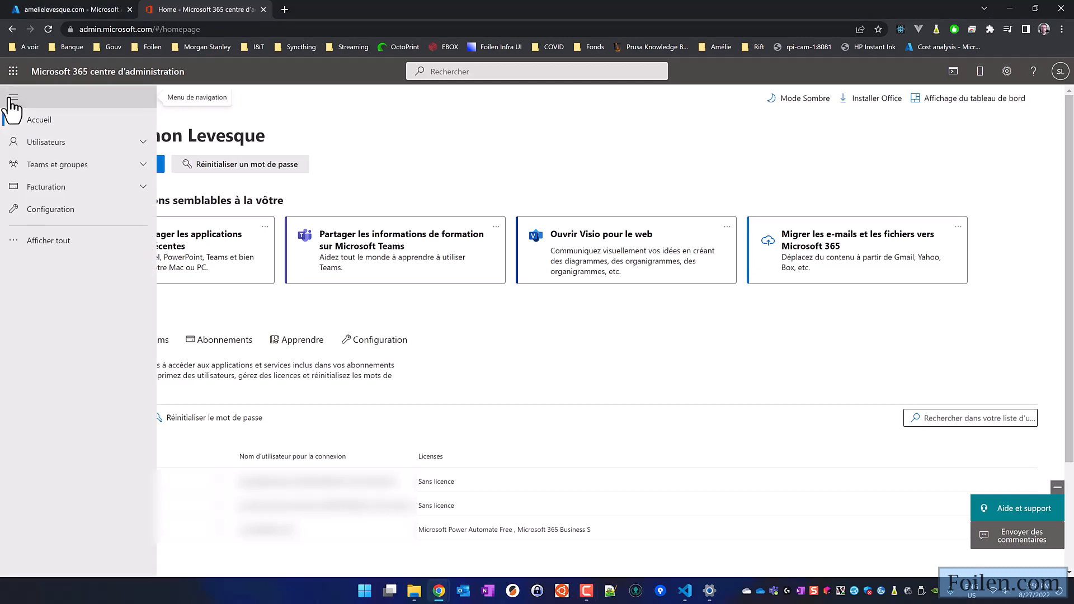
click(42, 241)
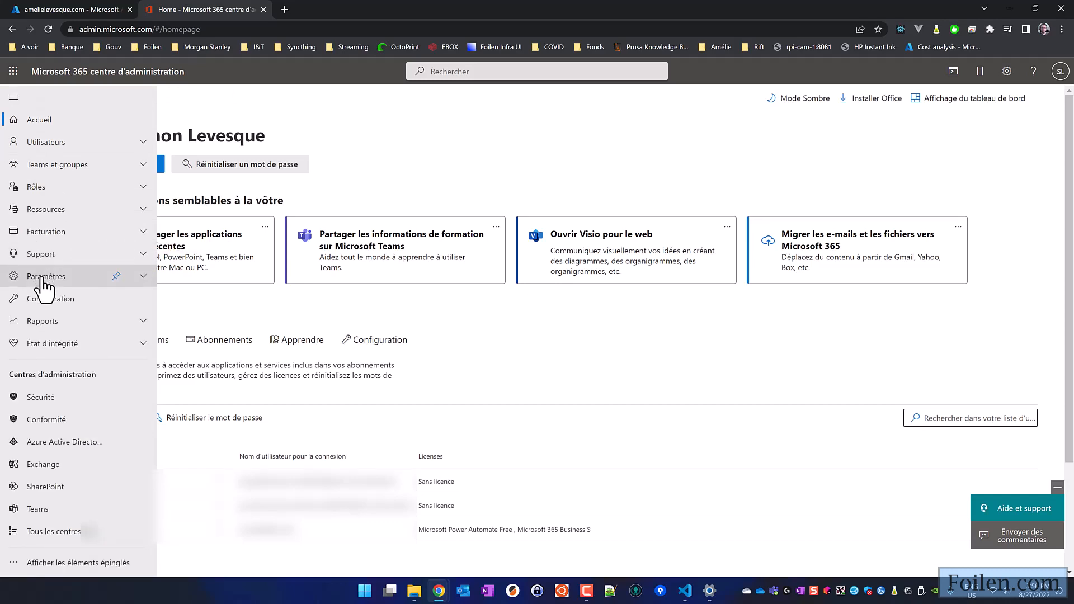
click(43, 283)
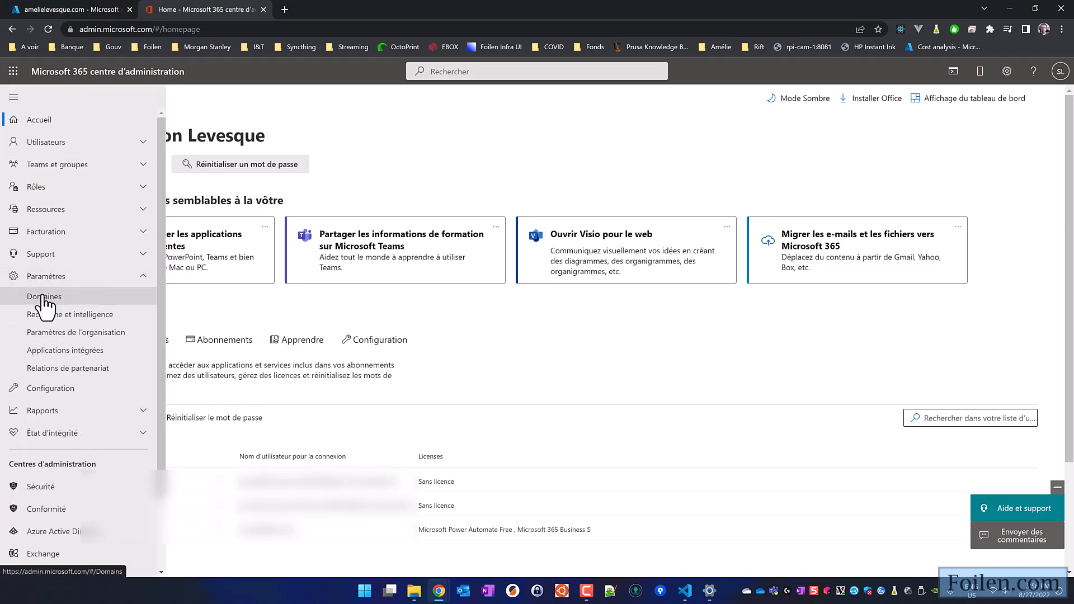
click(44, 297)
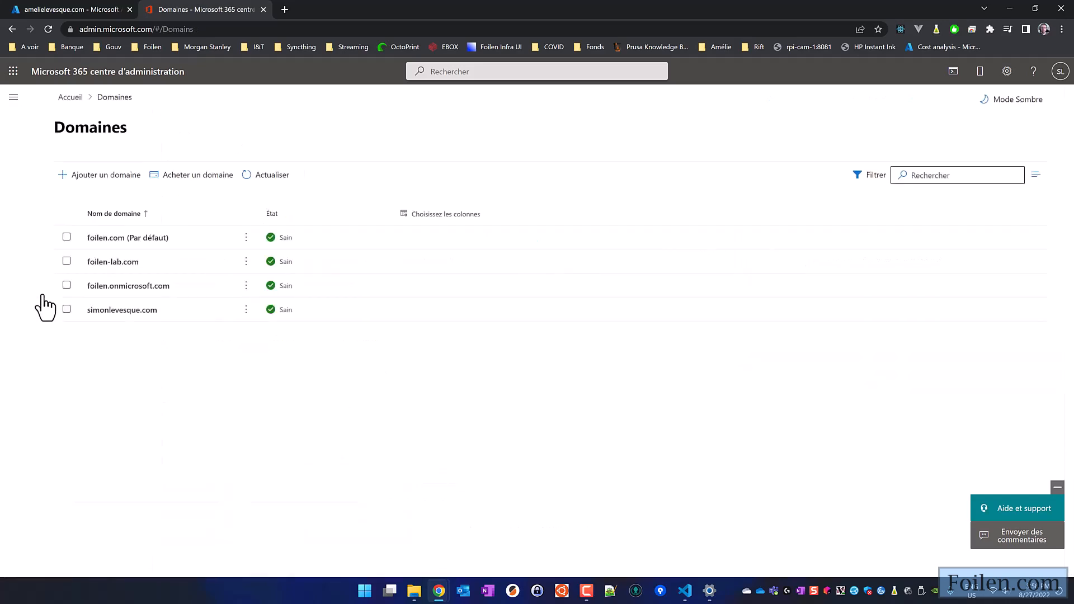
click(110, 177)
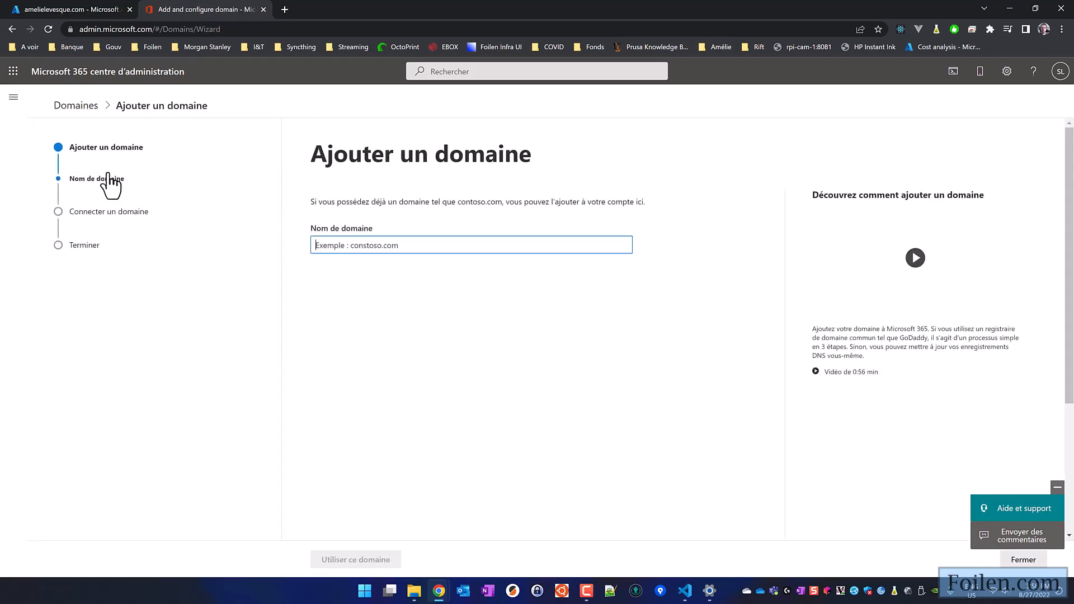
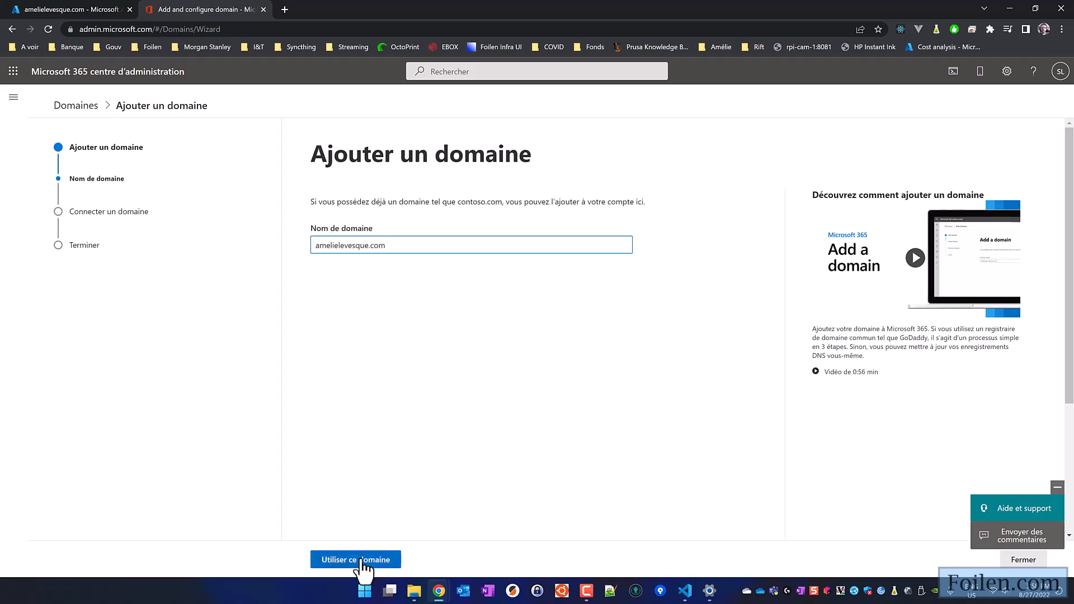
click(361, 561)
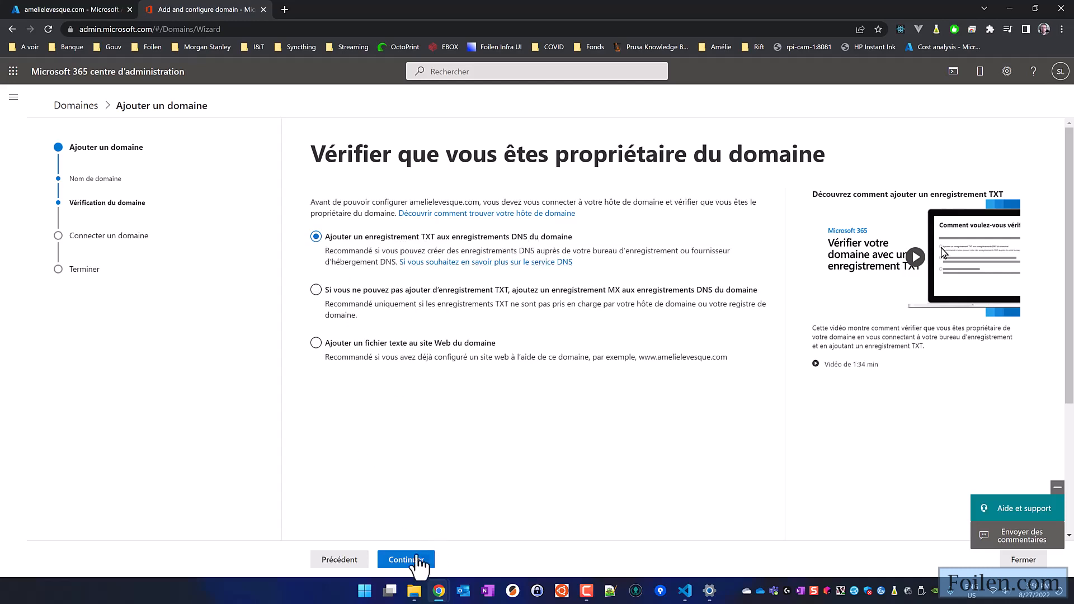
- Choose TXT record verification, copy the TXT verification value and go to the Azure DNS zone
click(407, 558)
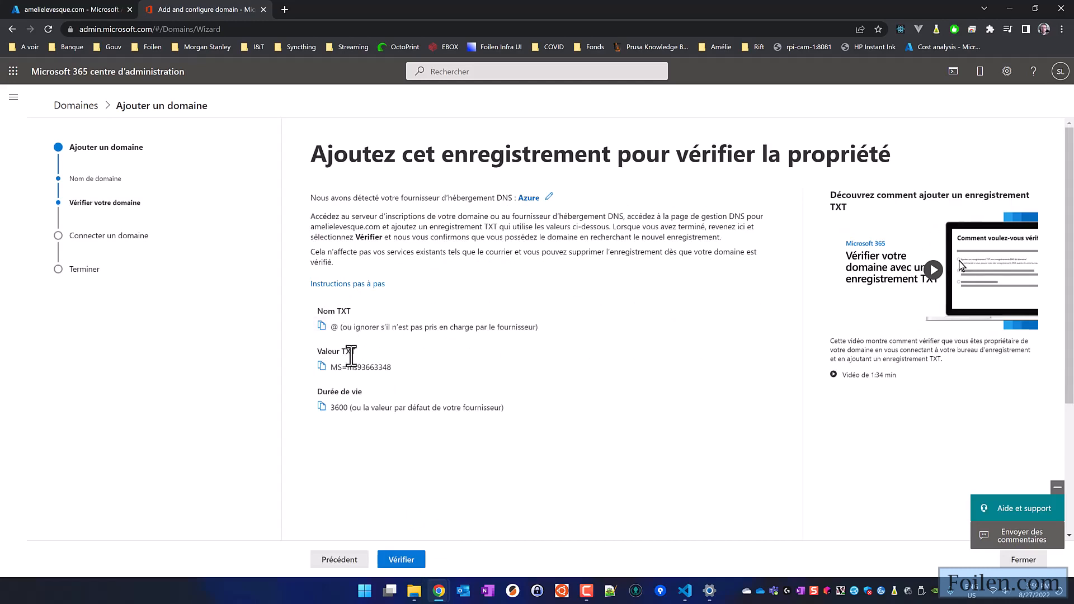
triple_click(355, 367)
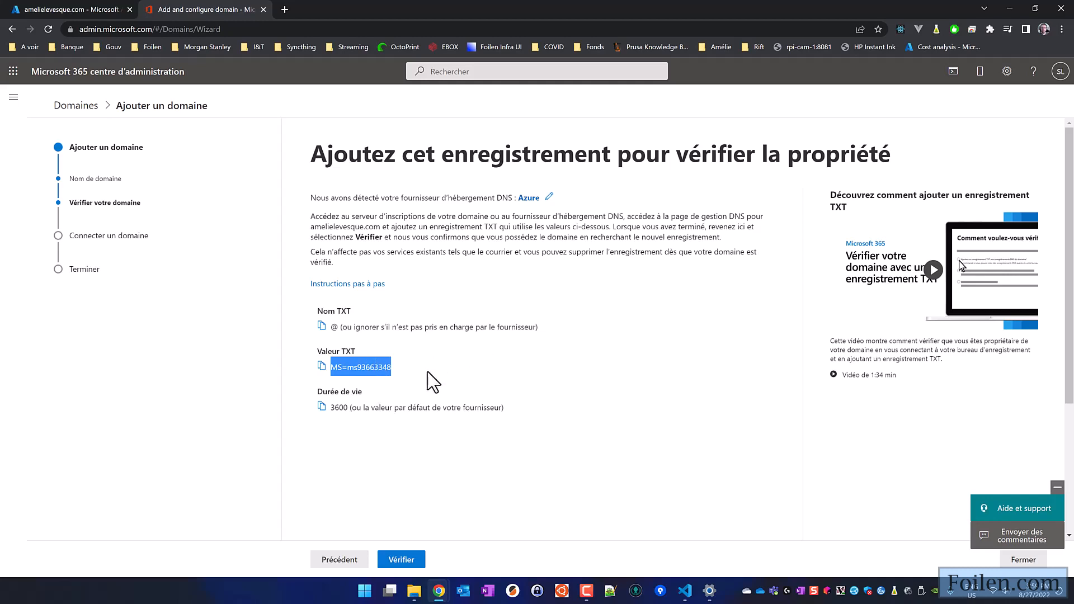
click(79, 9)
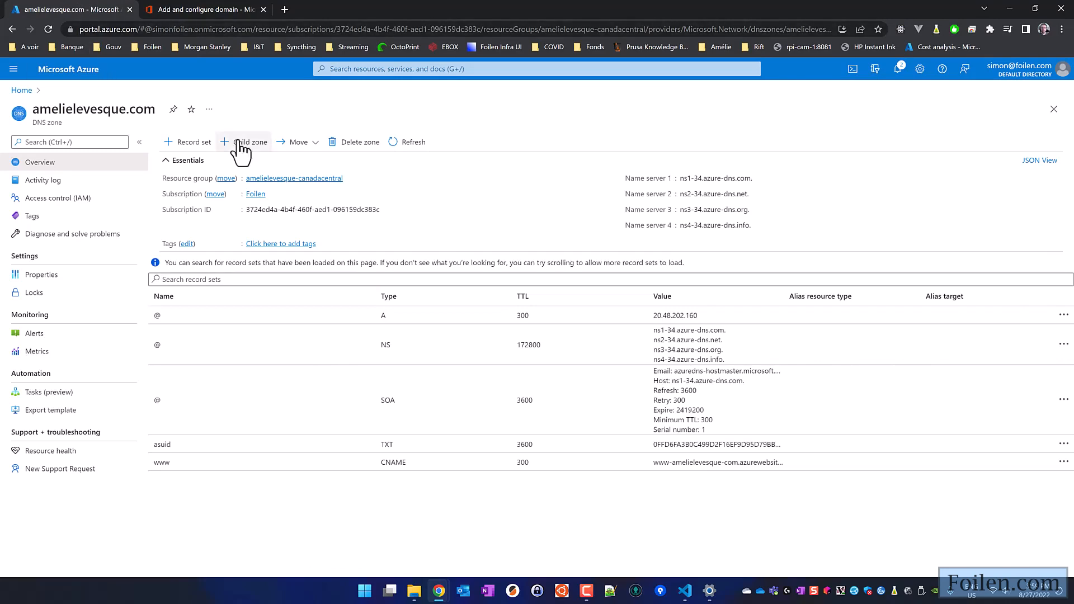
- Create an @ TXT record set with the pasted verification value, check it, and return to the zone
click(190, 143)
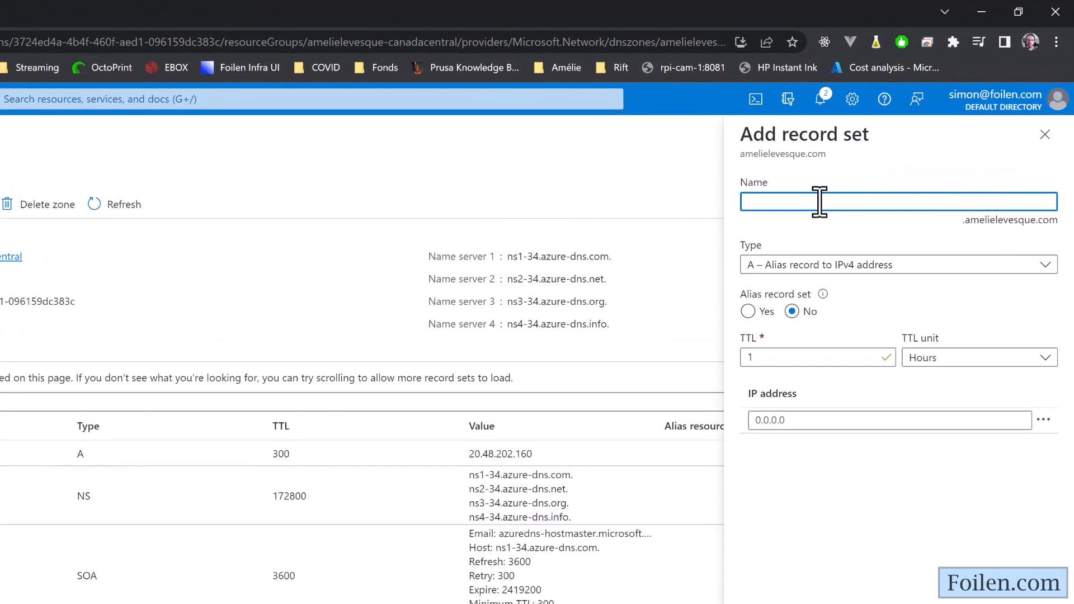
text(@)
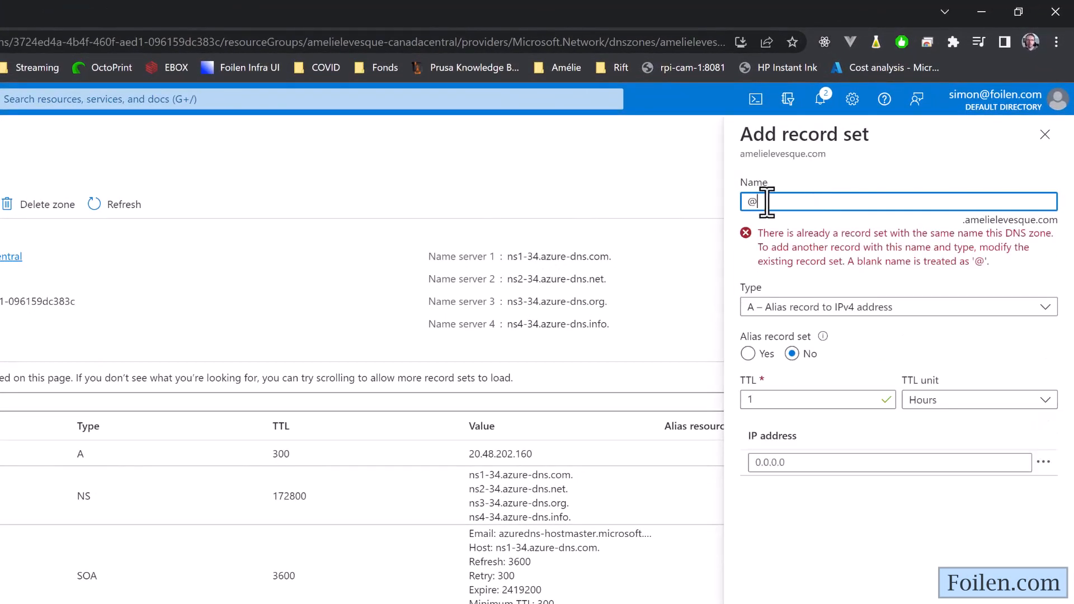
click(836, 306)
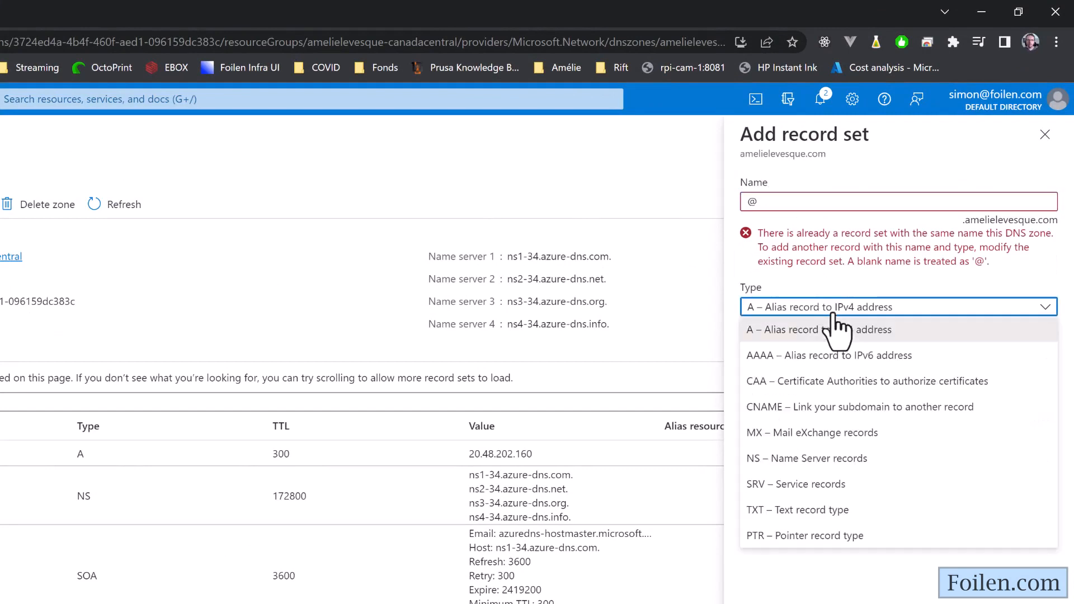
click(793, 510)
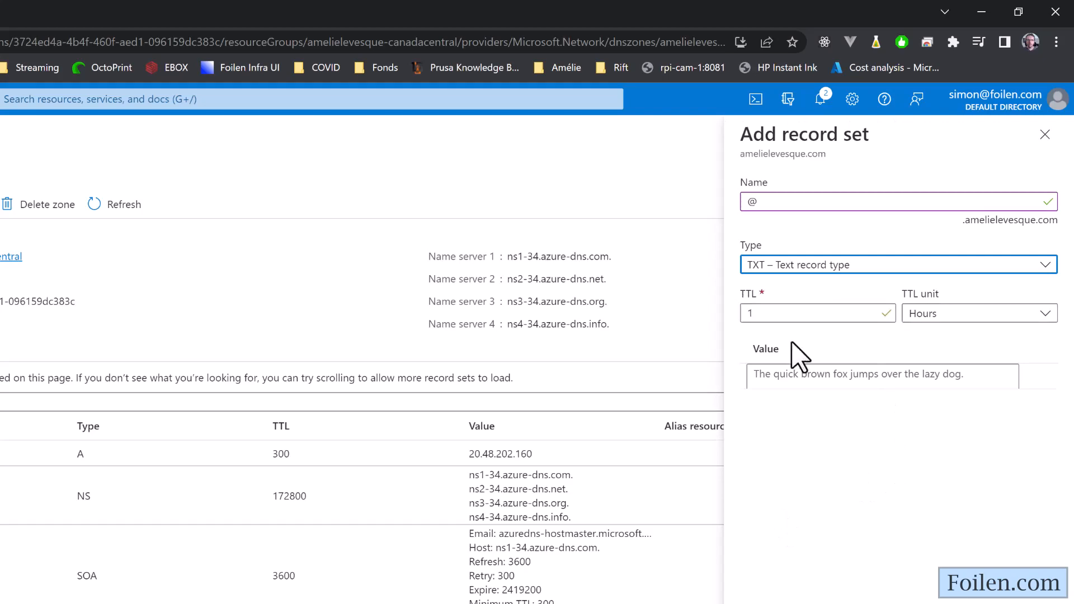
click(804, 374)
text(MS=ms9363348)
key(BackSpace)
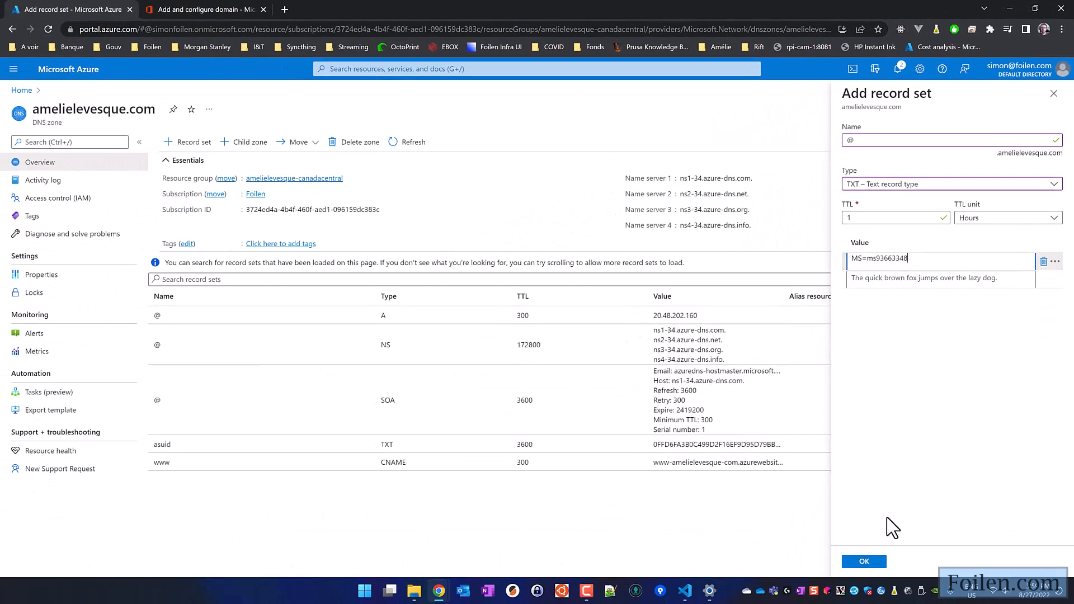
click(862, 561)
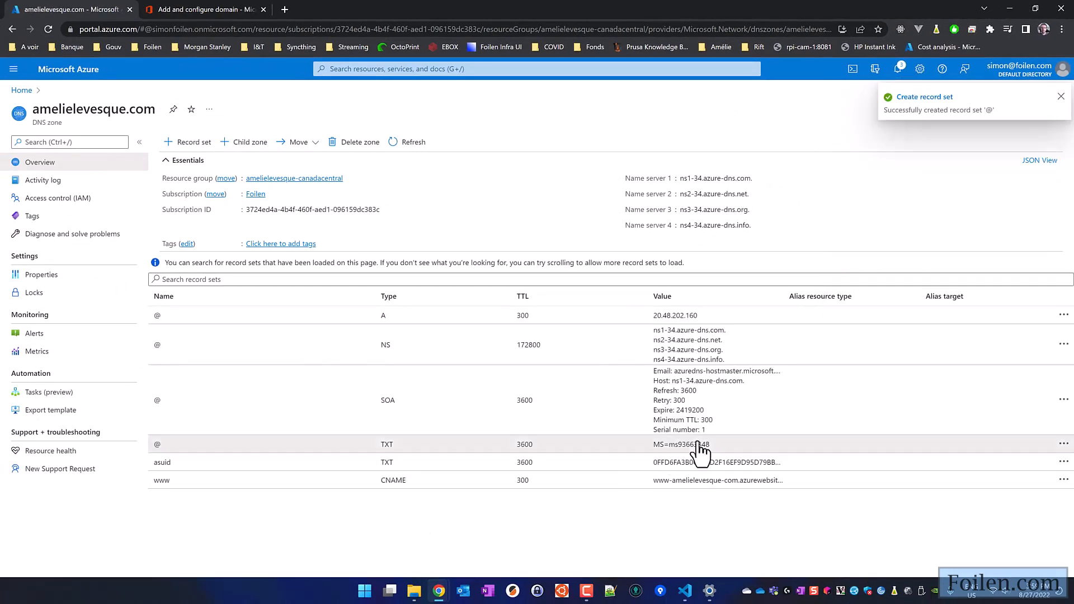
click(618, 443)
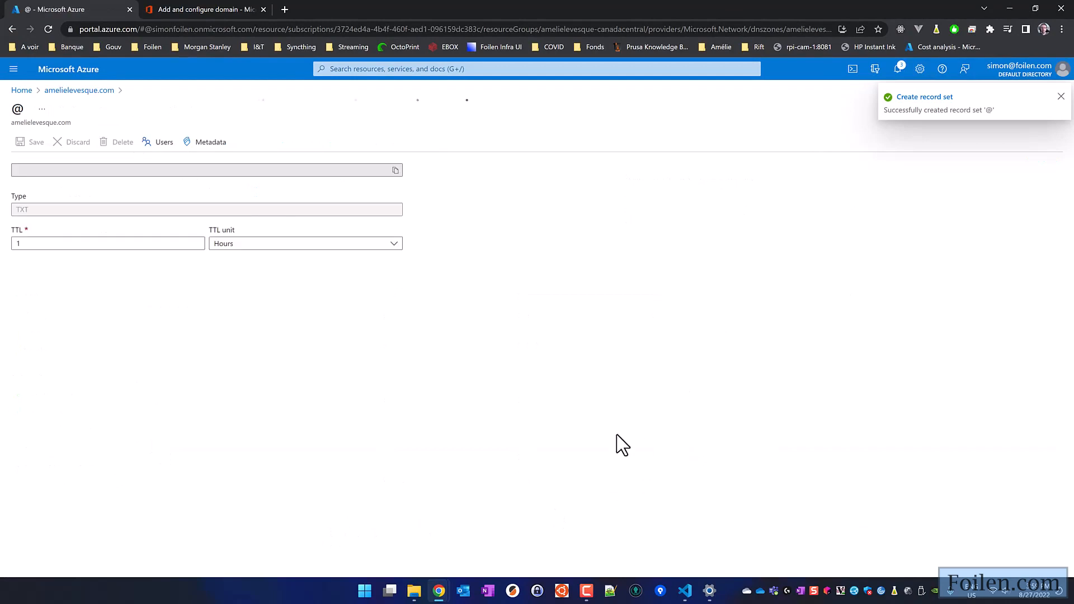
click(67, 91)
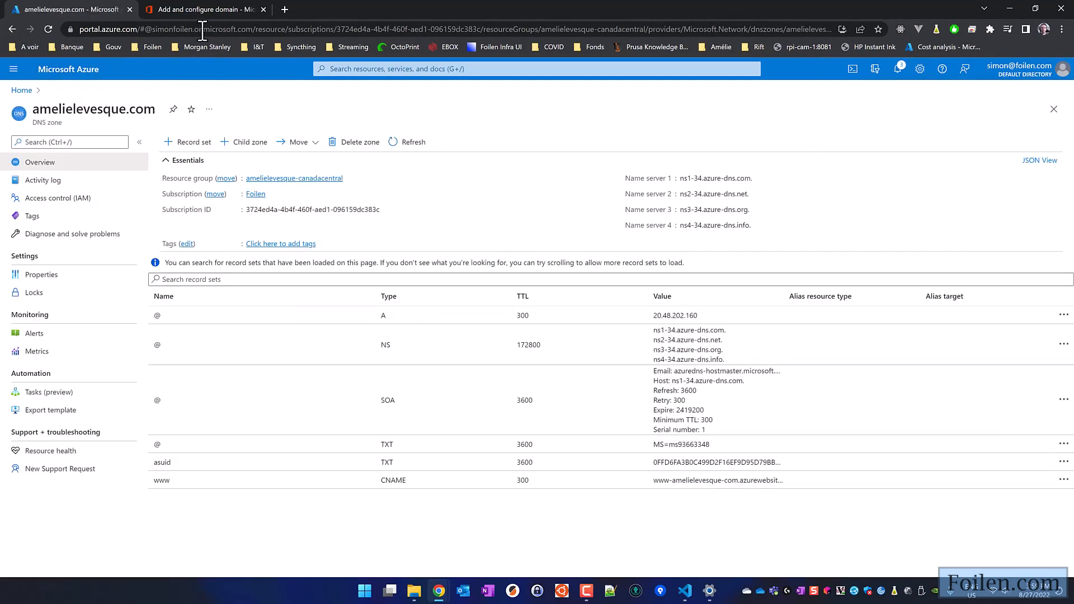
click(207, 10)
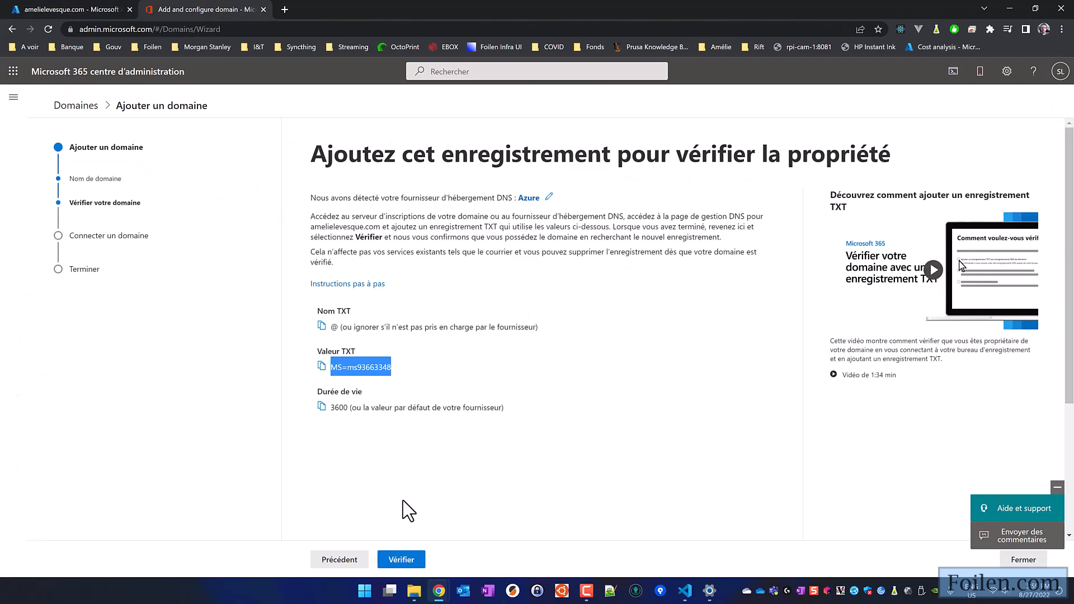
click(402, 561)
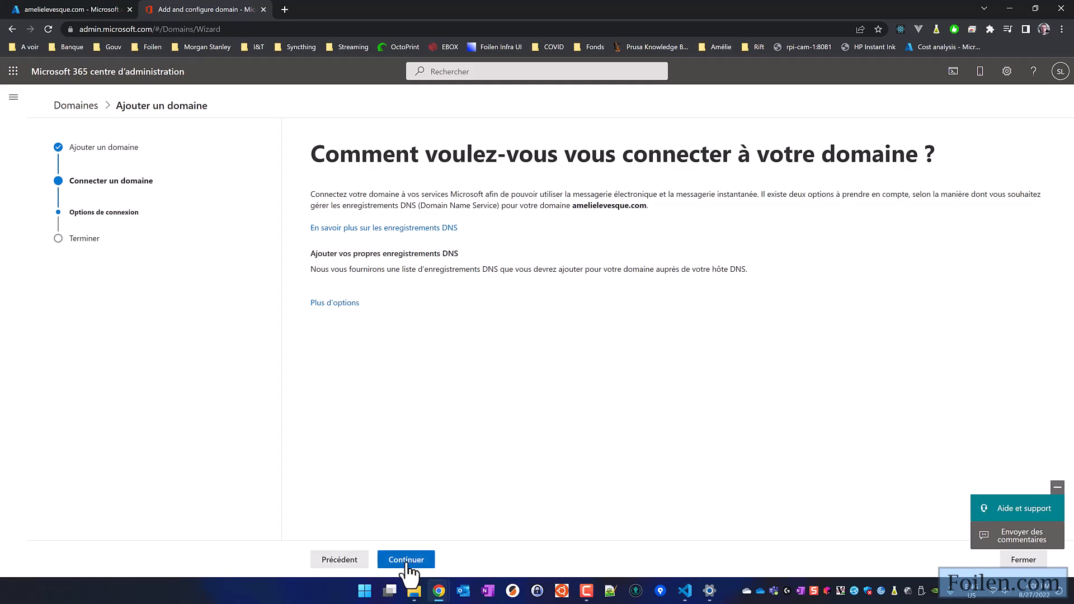
click(409, 561)
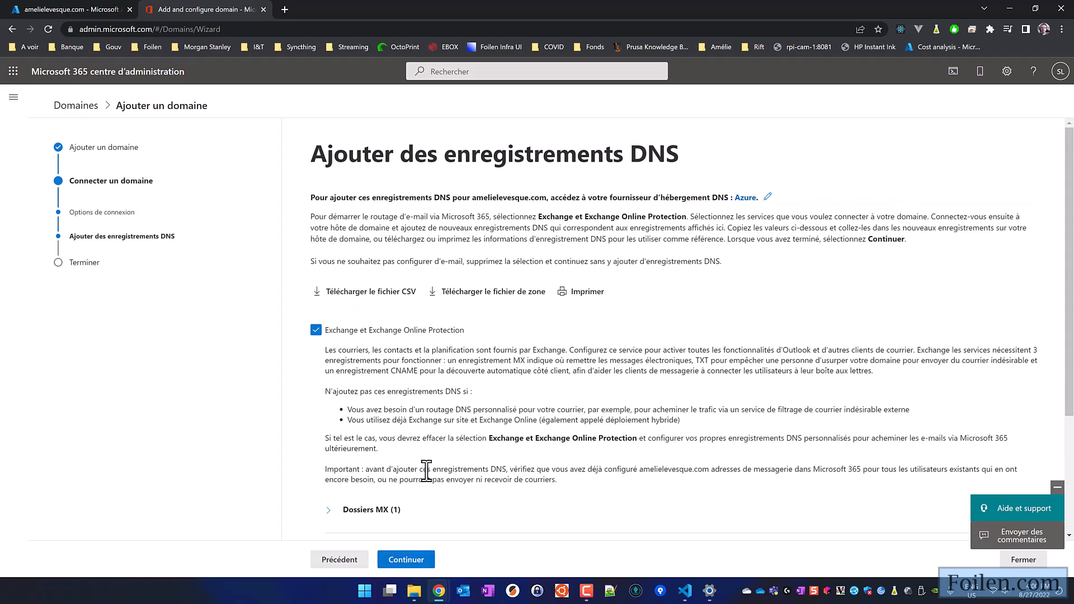
scroll(442, 465, down, 3)
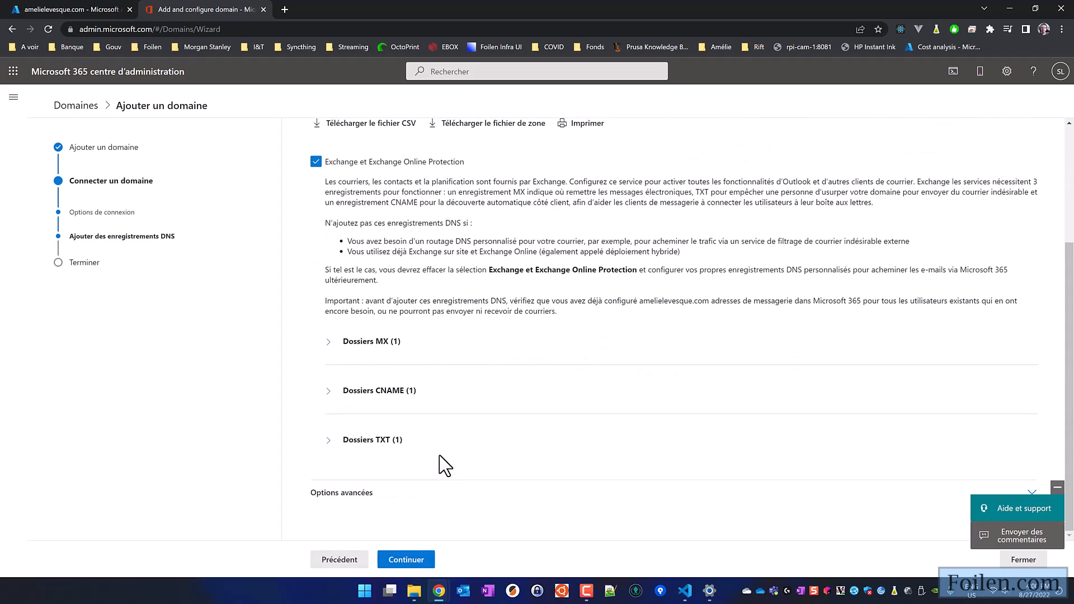
click(332, 343)
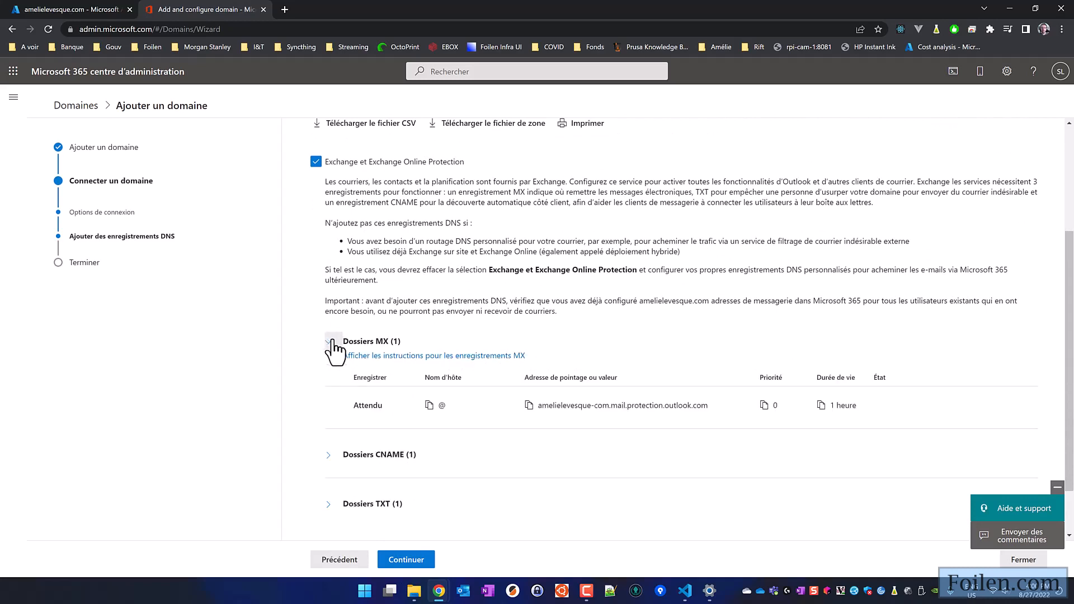
click(529, 405)
drag(709, 408, 611, 408)
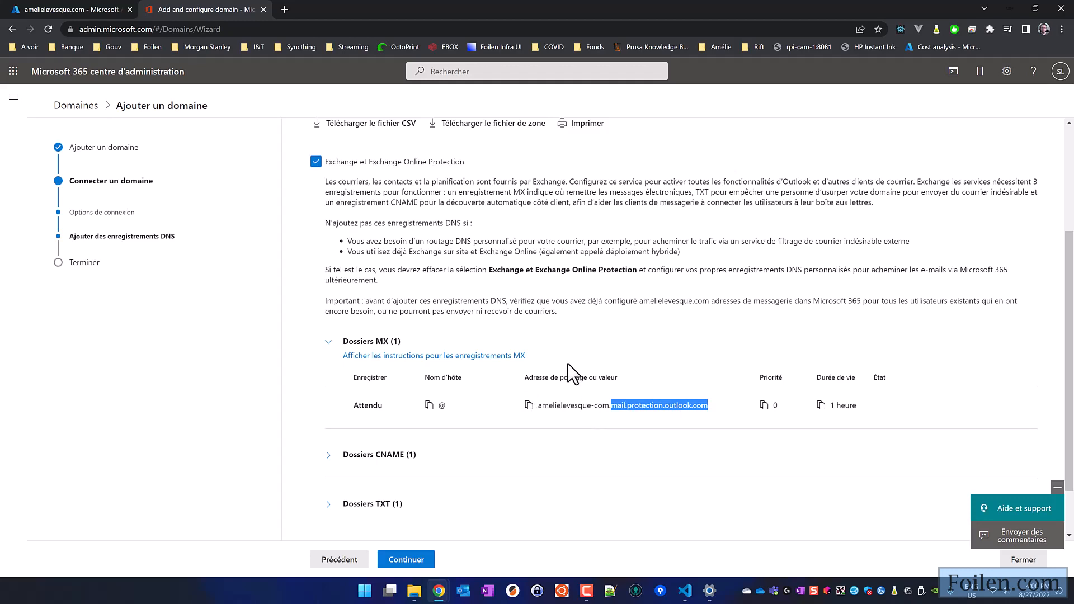
click(73, 11)
click(182, 142)
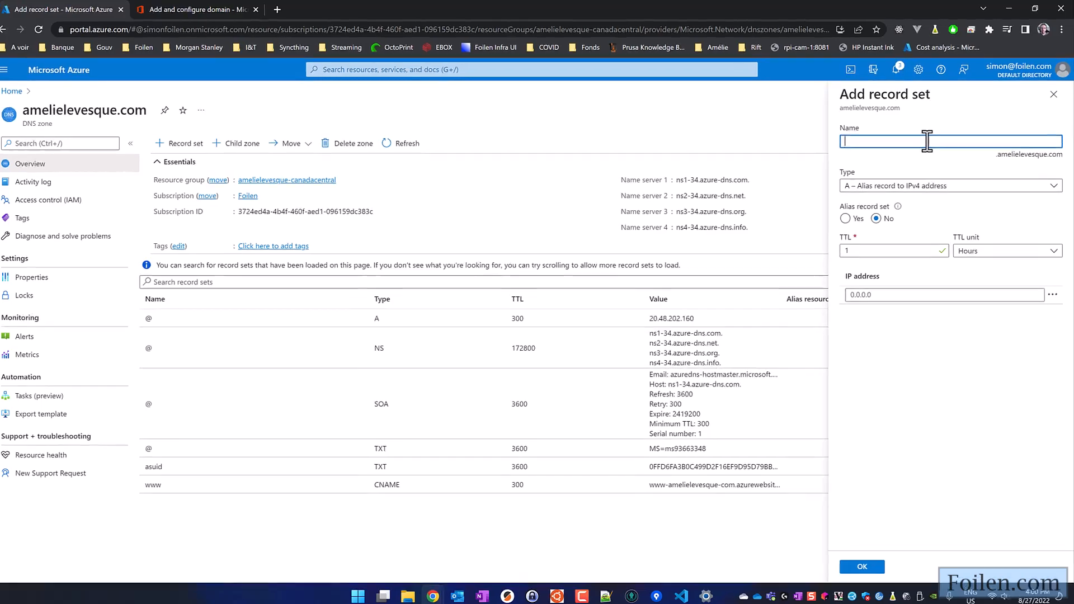
text(@)
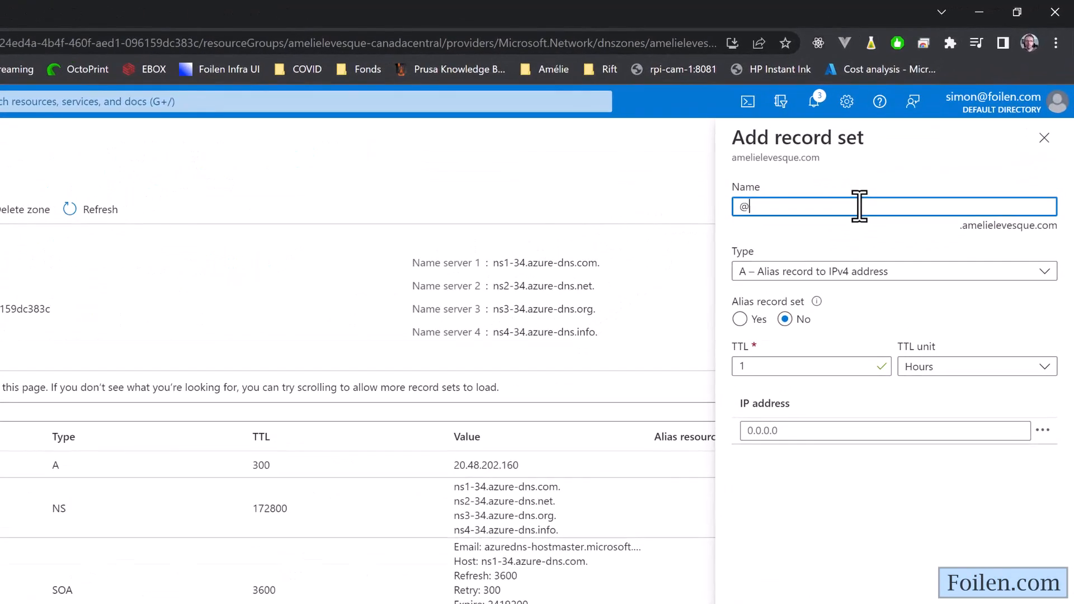
click(822, 315)
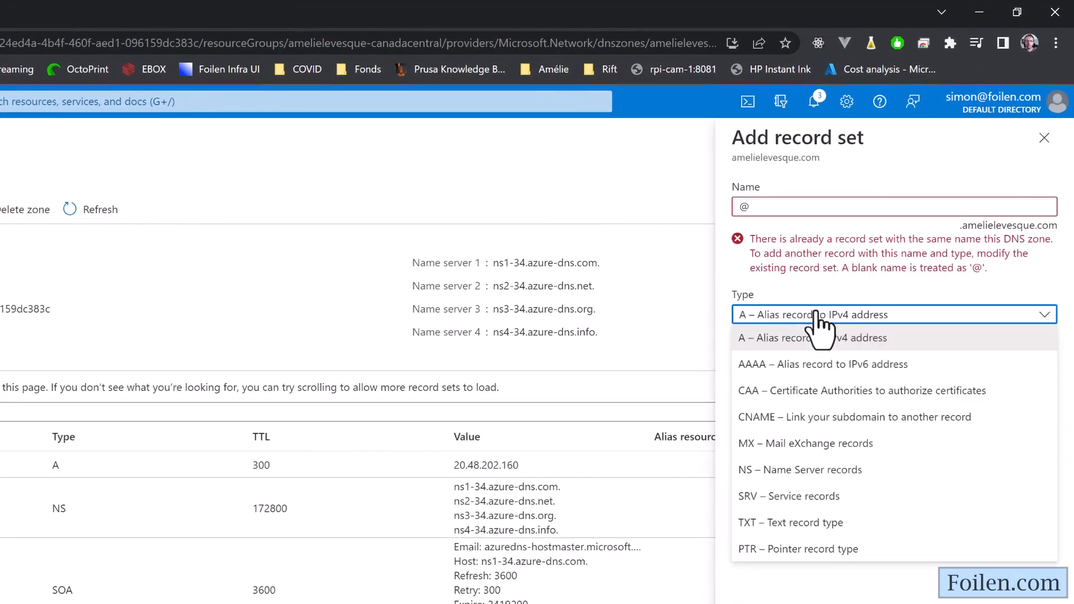
click(801, 444)
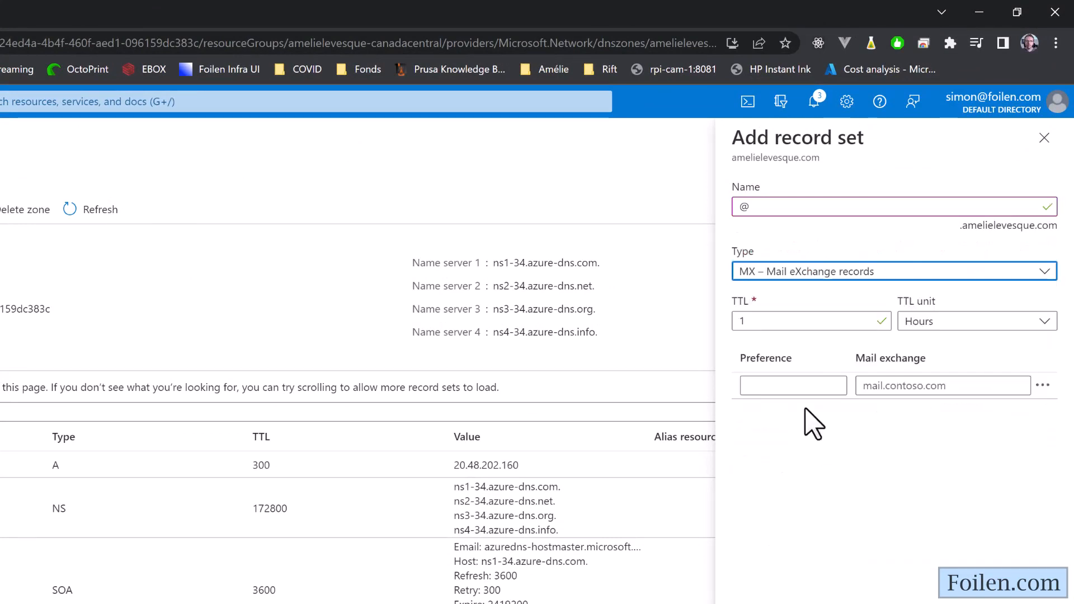
click(807, 389)
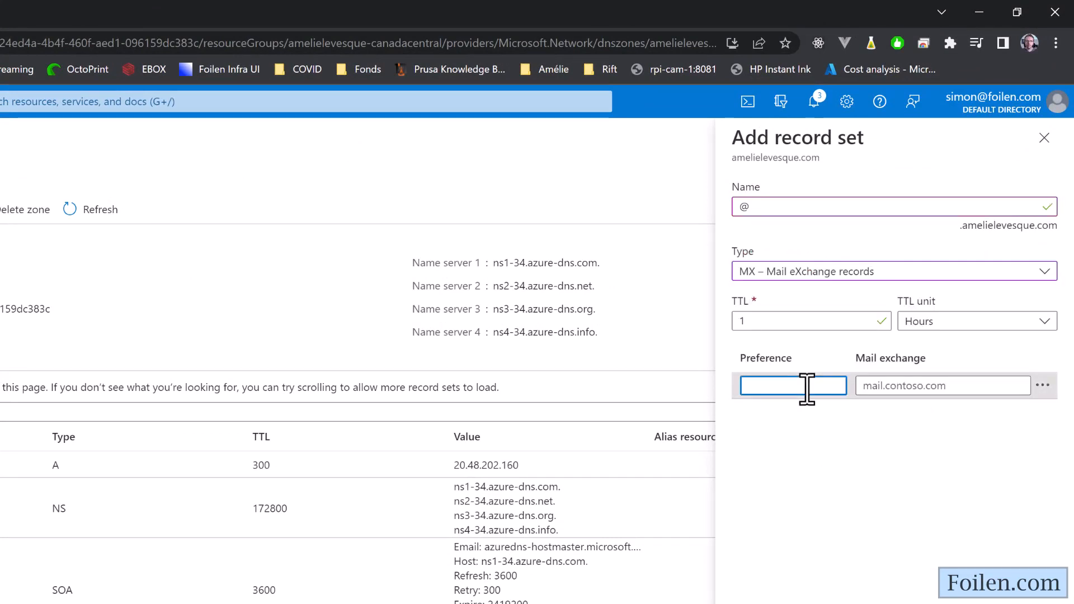
text(0)
click(904, 386)
key(ctrl+v)
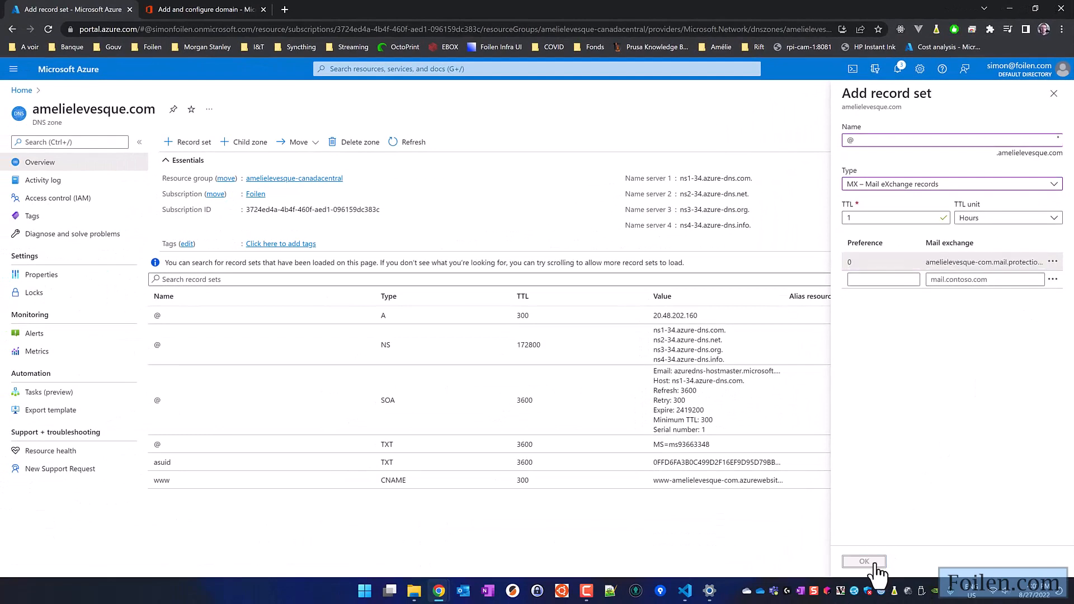
click(876, 564)
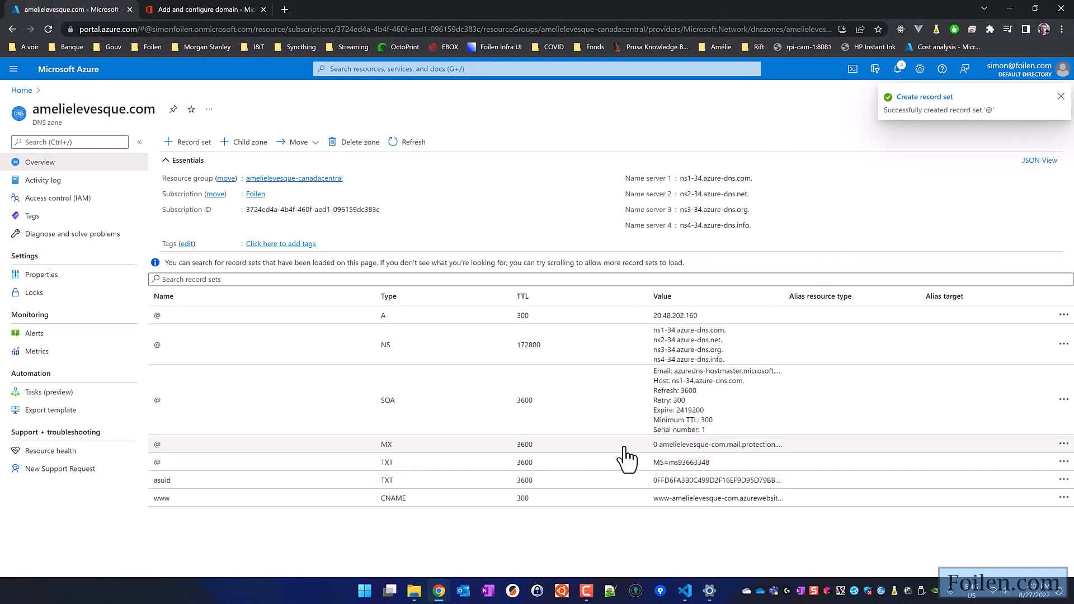
- Expand the CNAME records in the wizard and copy the autodiscover.outlook.com target
click(168, 10)
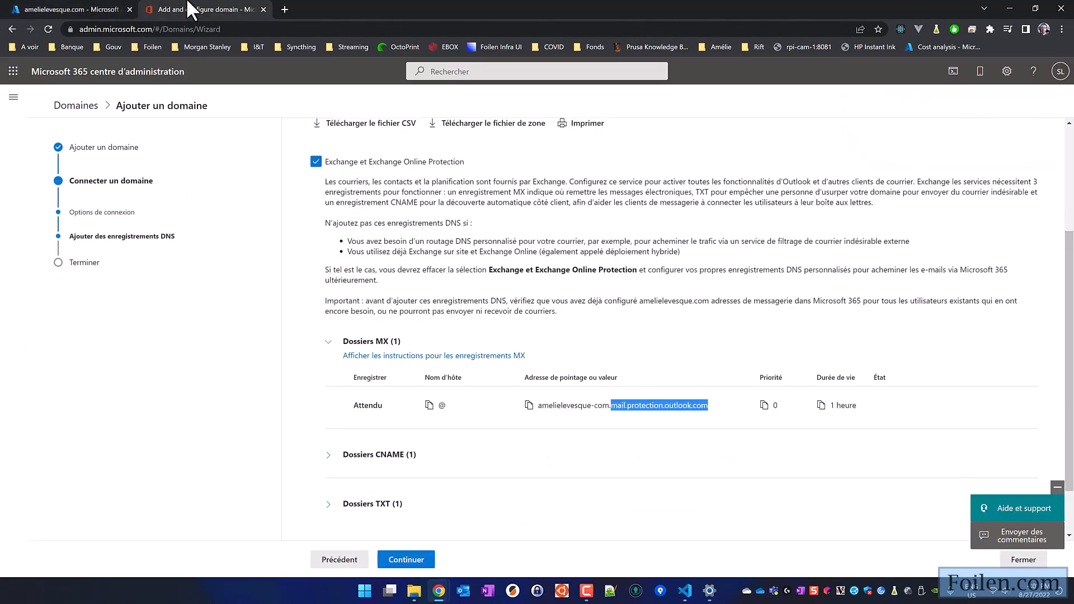
scroll(443, 404, down, 1)
click(329, 391)
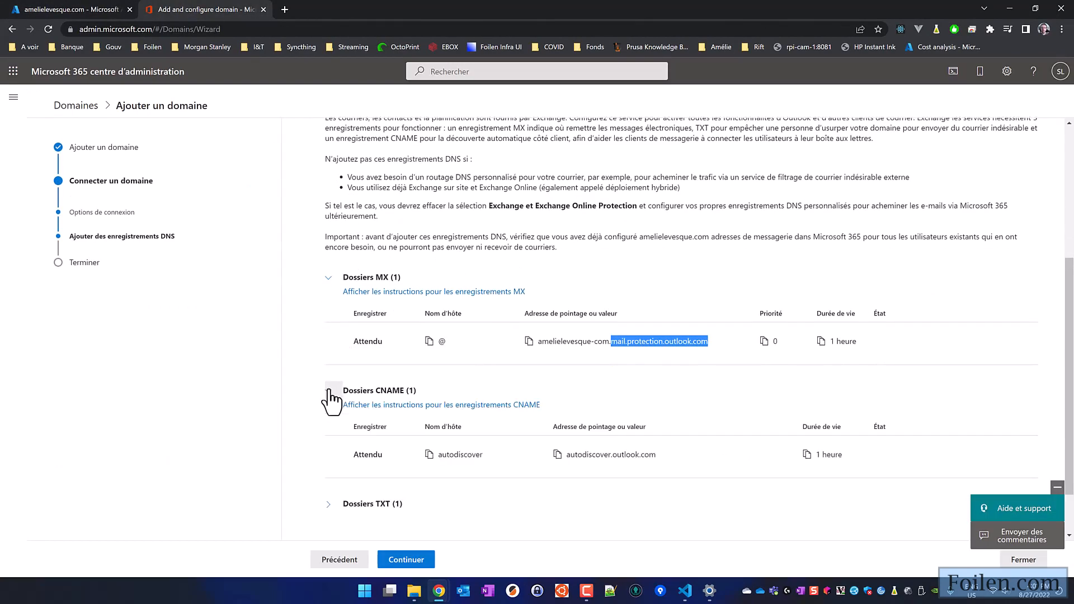
scroll(527, 416, down, 1)
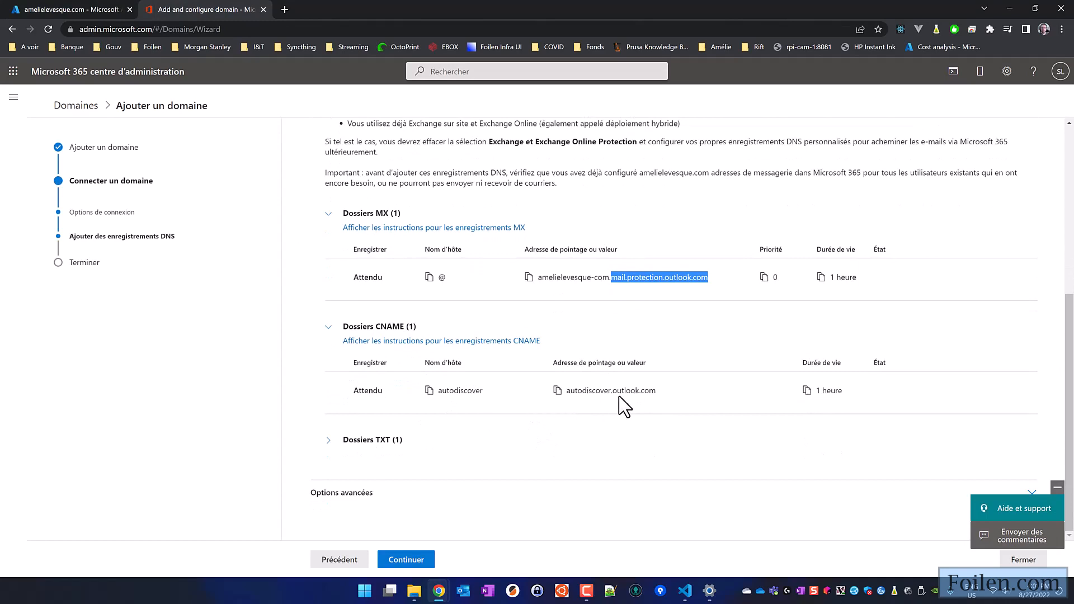
click(557, 392)
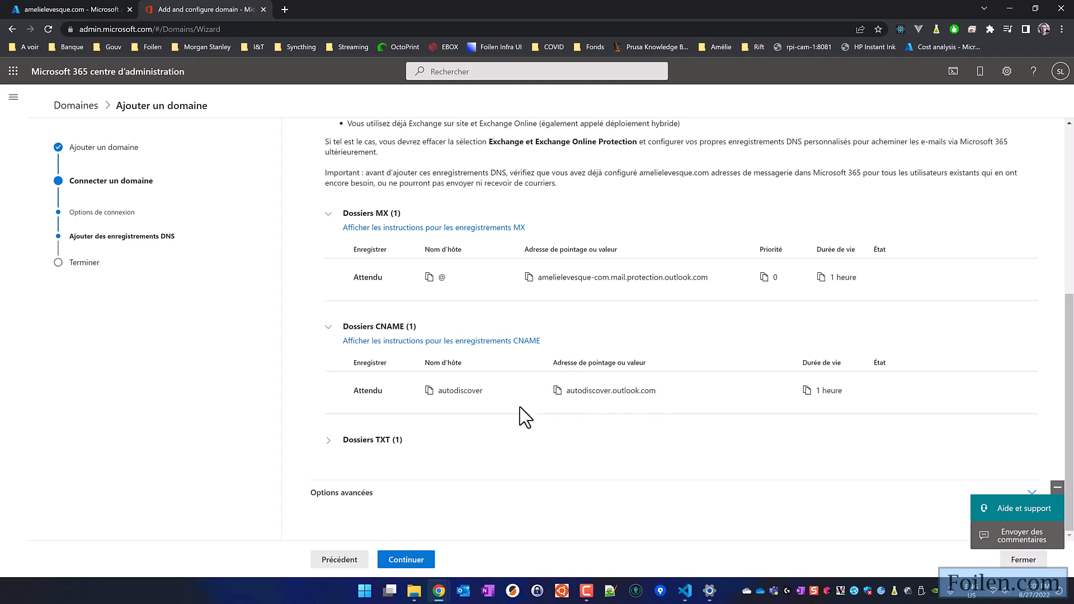
click(34, 8)
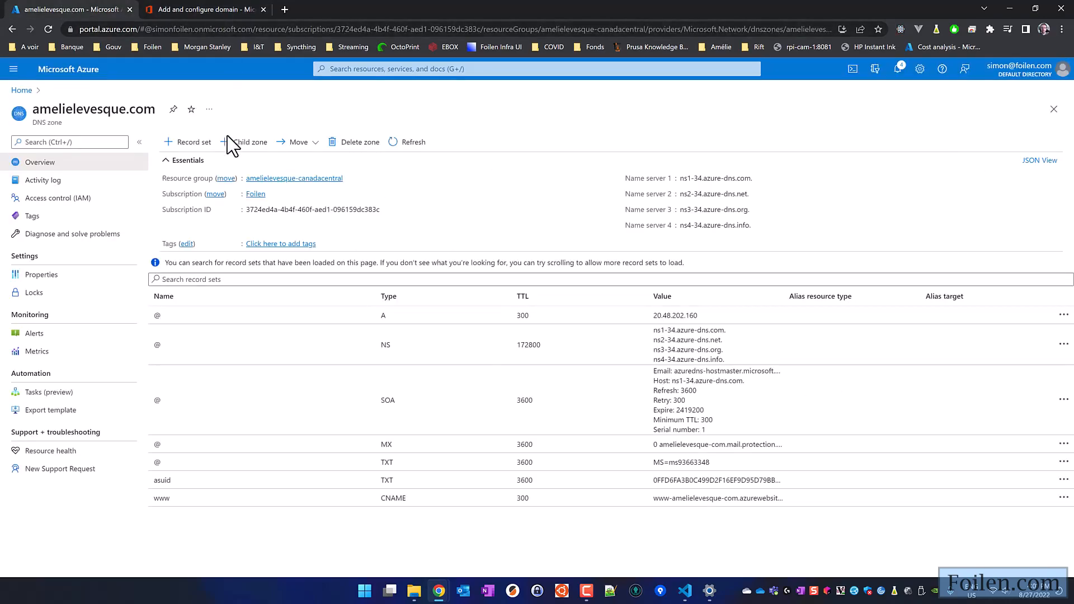
- Create a CNAME record set named autodiscover with alias autodiscover.outlook.com
click(193, 142)
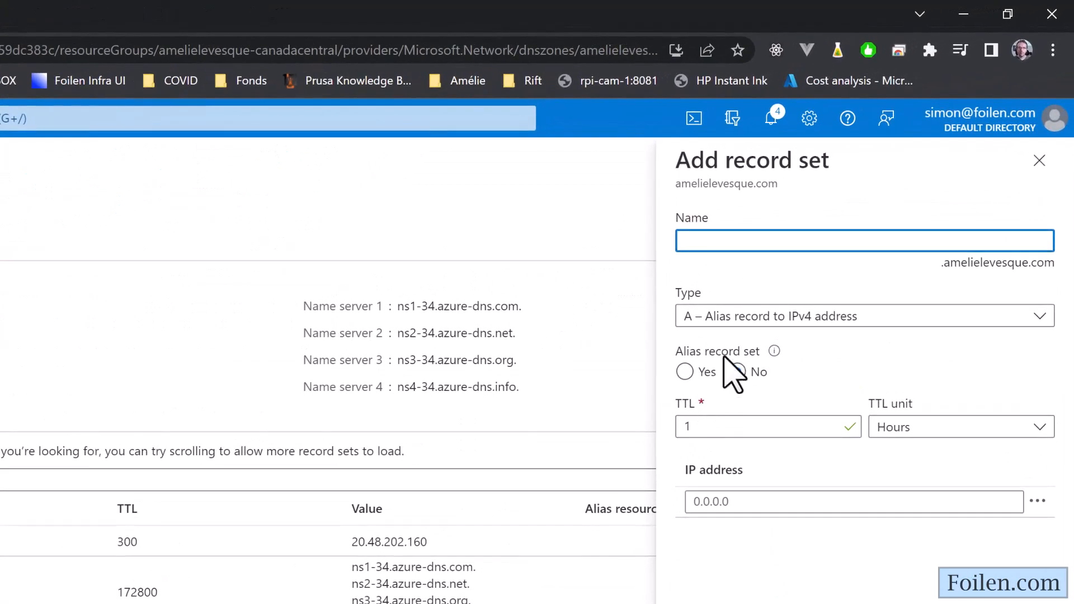
click(731, 319)
click(736, 435)
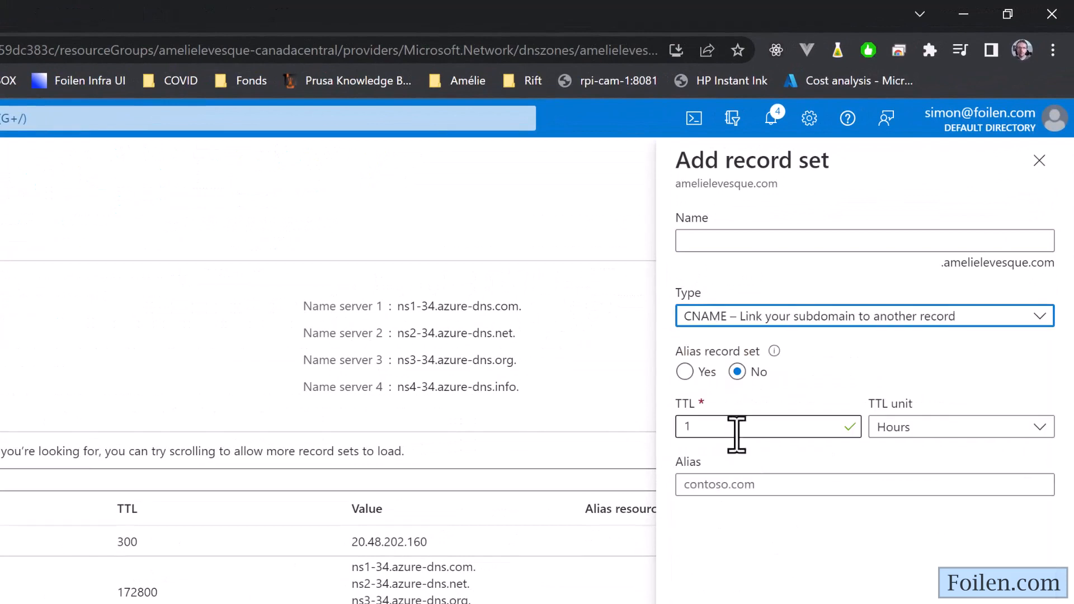
click(746, 483)
key(ctrl+v)
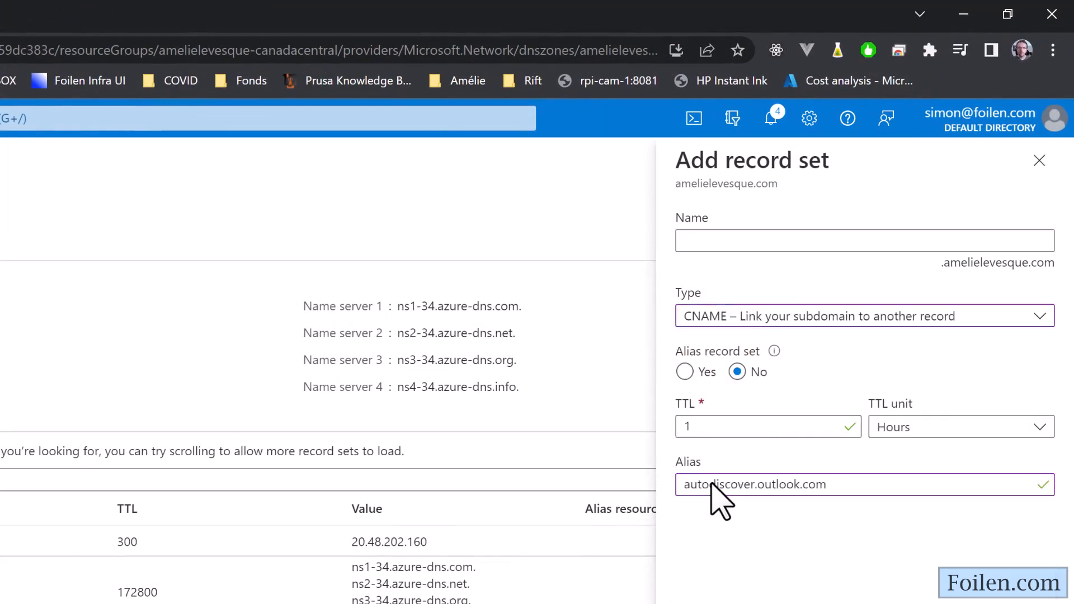
drag(684, 484, 746, 485)
key(ctrl+c)
click(750, 242)
key(ctrl+v)
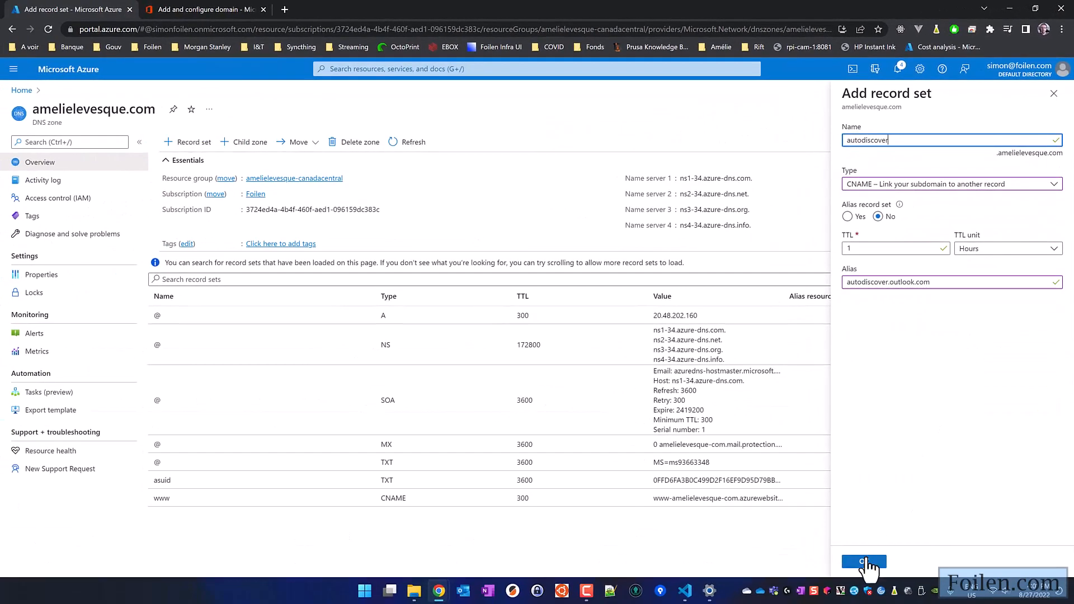
click(864, 562)
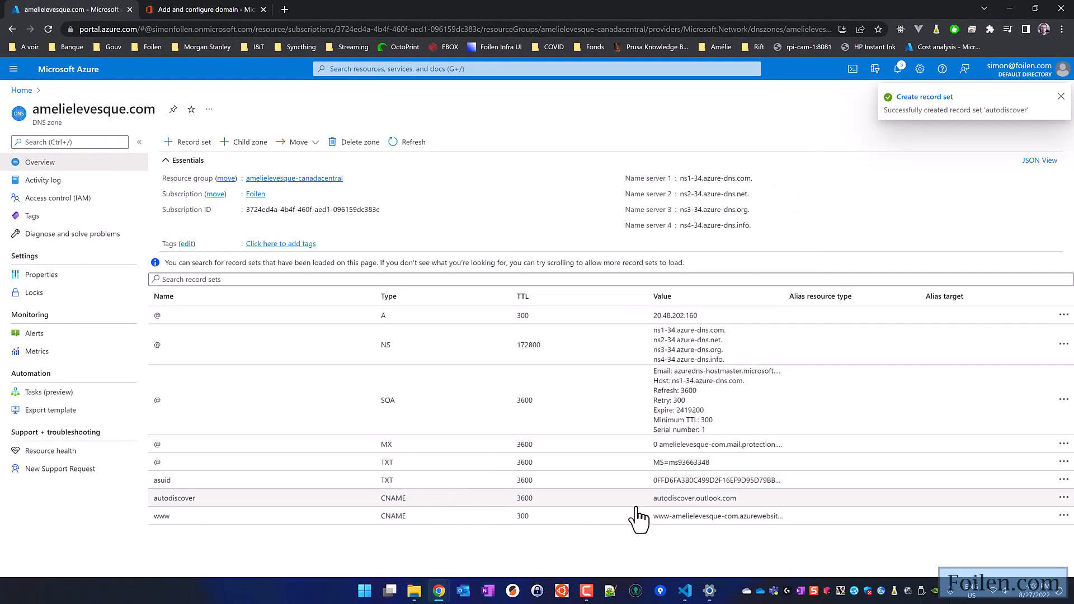
- Reveal the SPF TXT record v=spf1 include:spf.protection.outlook.com -all, then start a new Azure record set
click(173, 10)
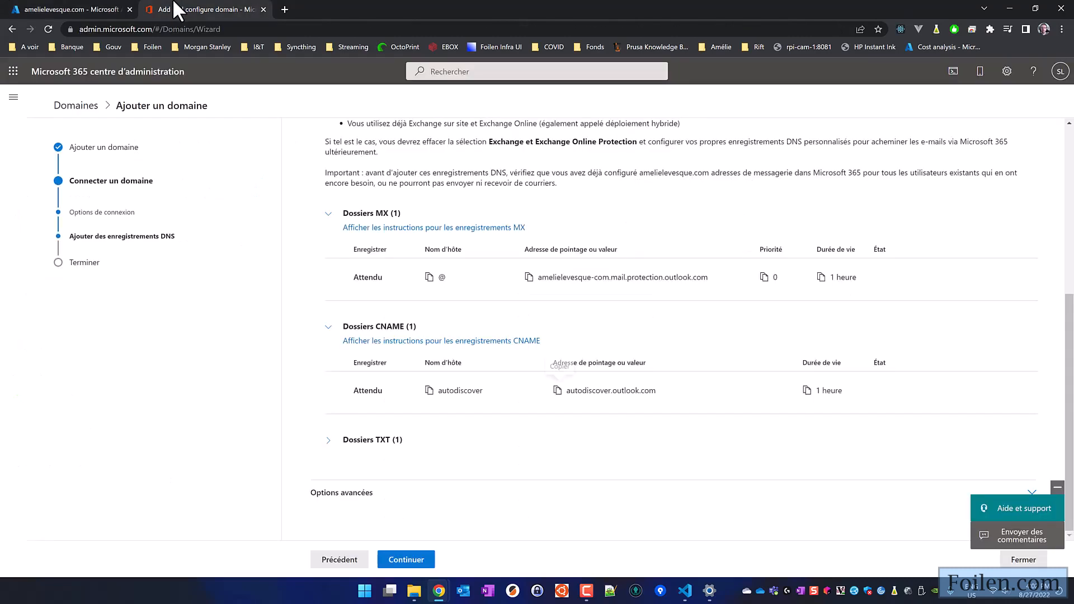
click(333, 441)
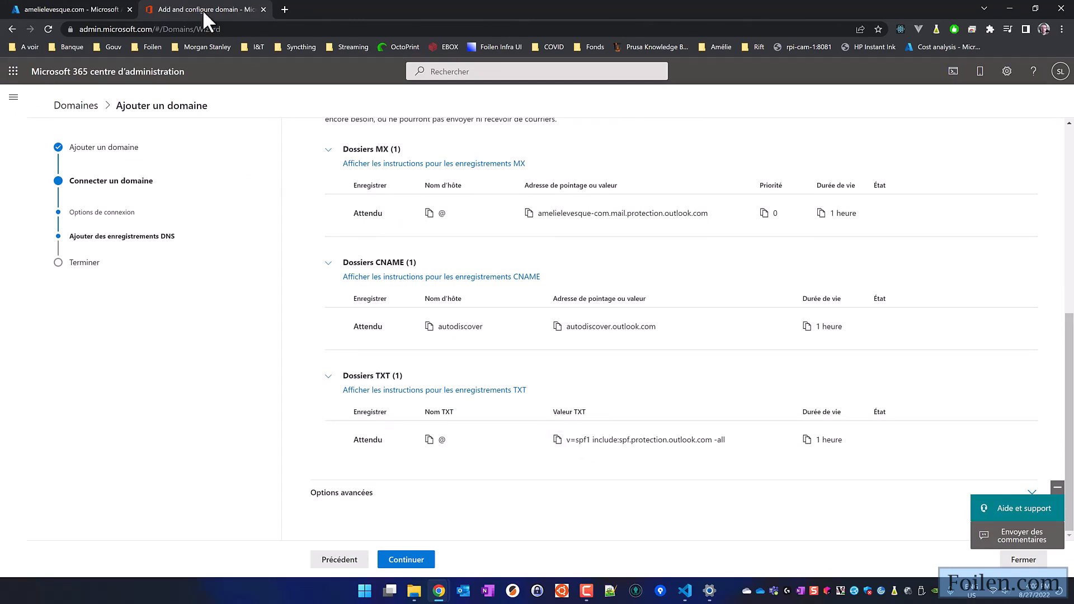
click(101, 10)
click(178, 143)
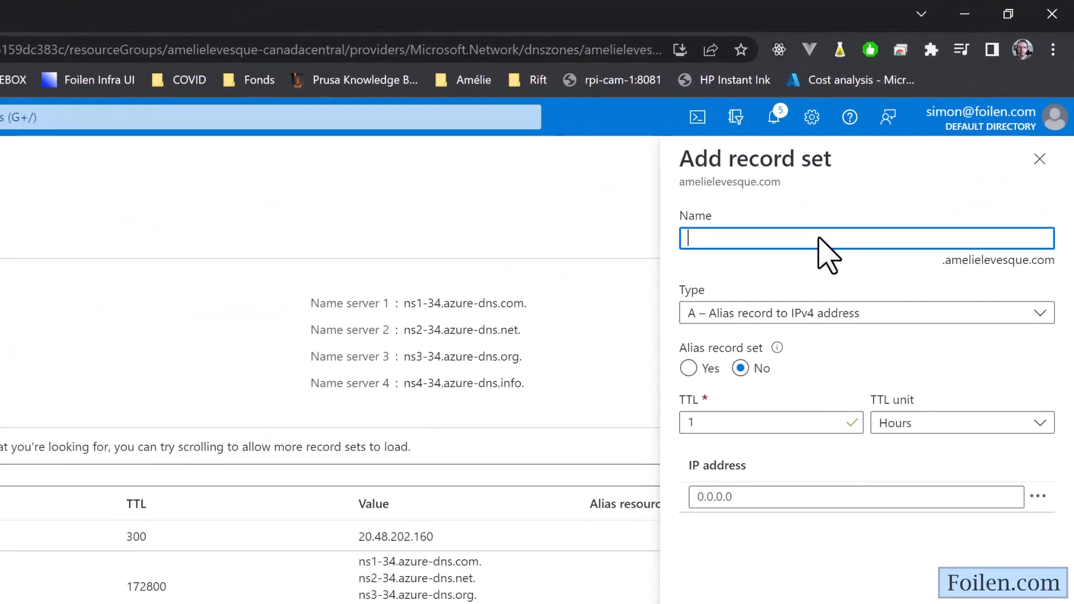
- Discard the new TXT record set, since a root TXT set already exists
click(779, 364)
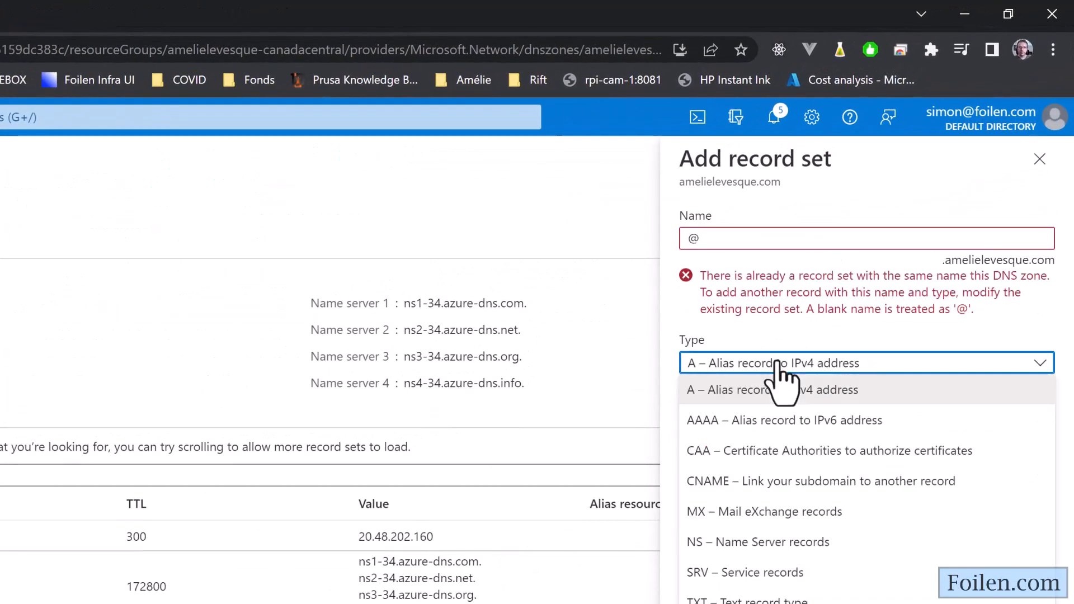
click(744, 600)
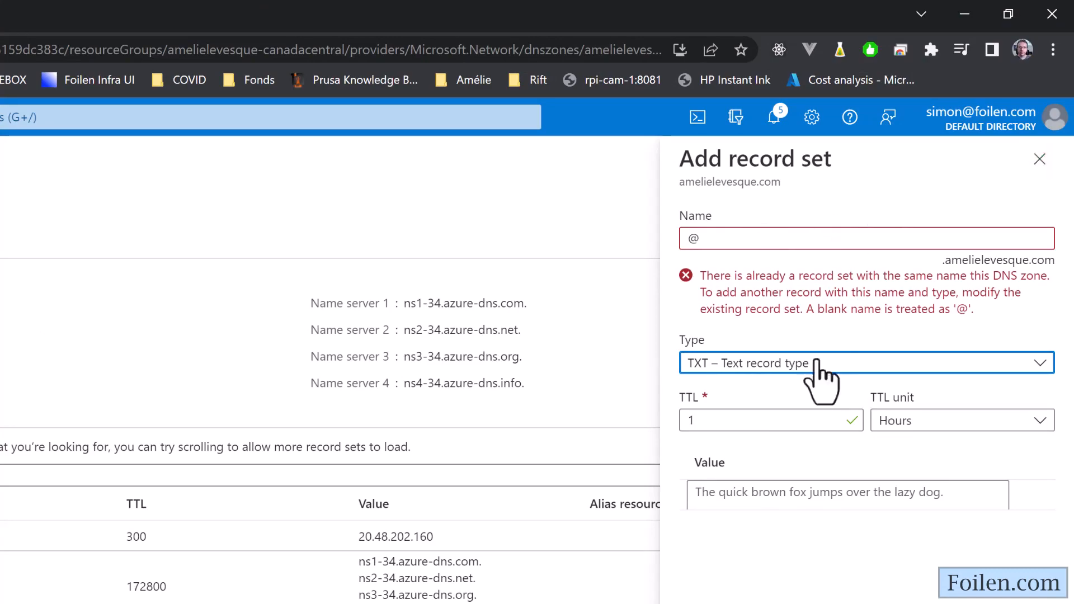
click(1039, 159)
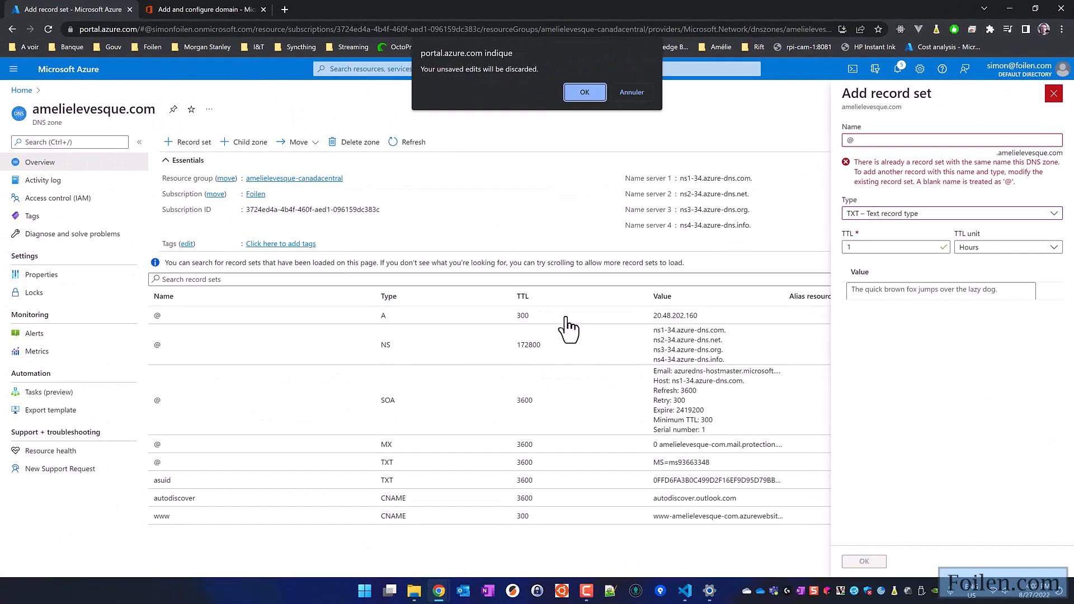
click(584, 94)
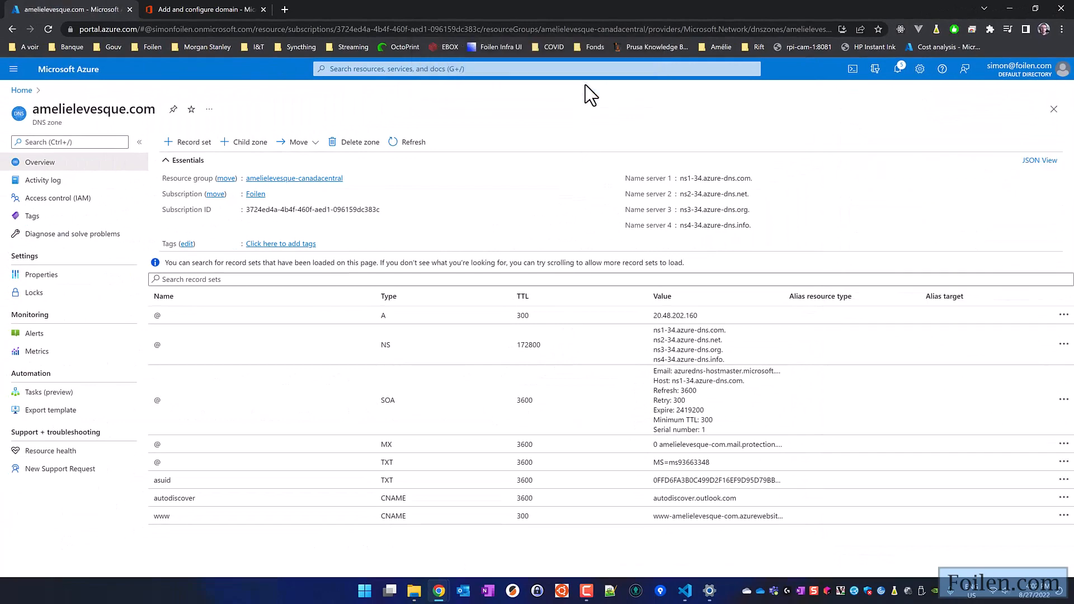
- Add v=spf1 include:spf.protection.outlook.com -all as a second value in the @ TXT set and save
click(468, 463)
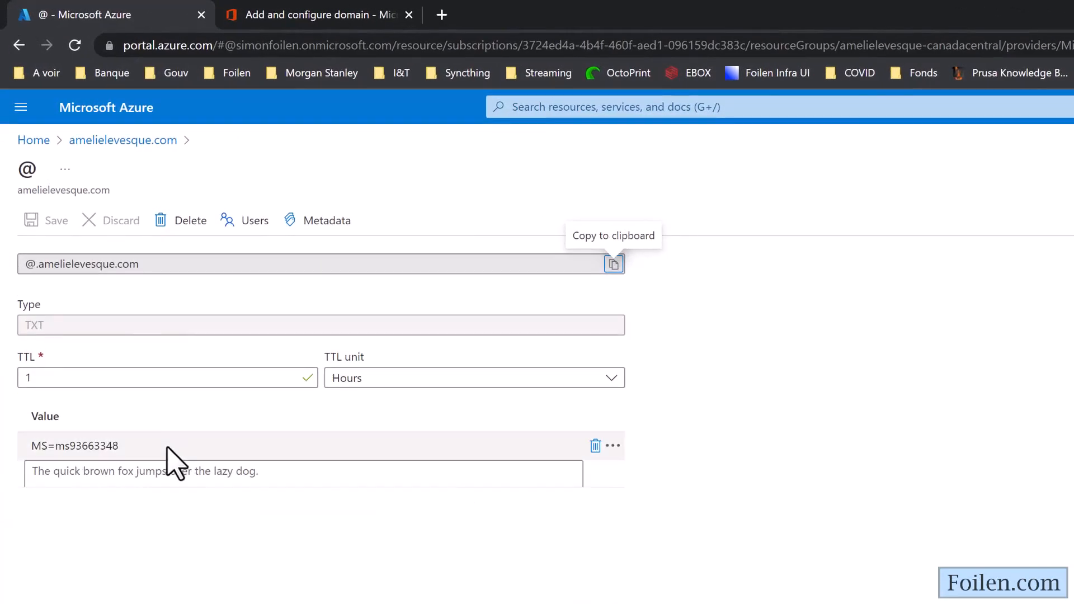
click(160, 476)
text(v=spf1 include:spf.protection.outlook.com -all)
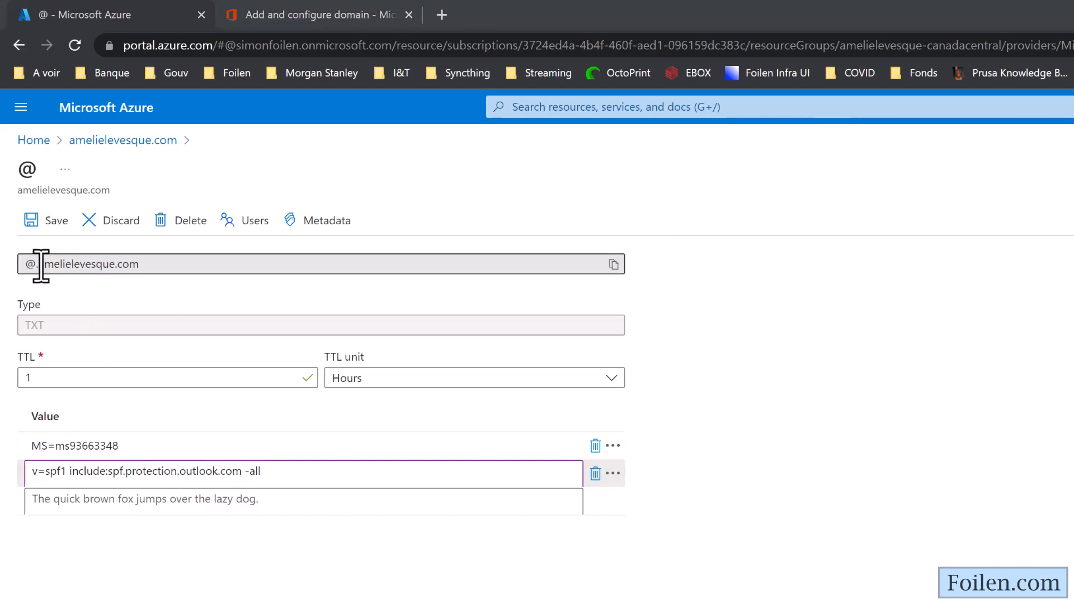
drag(38, 264, 141, 266)
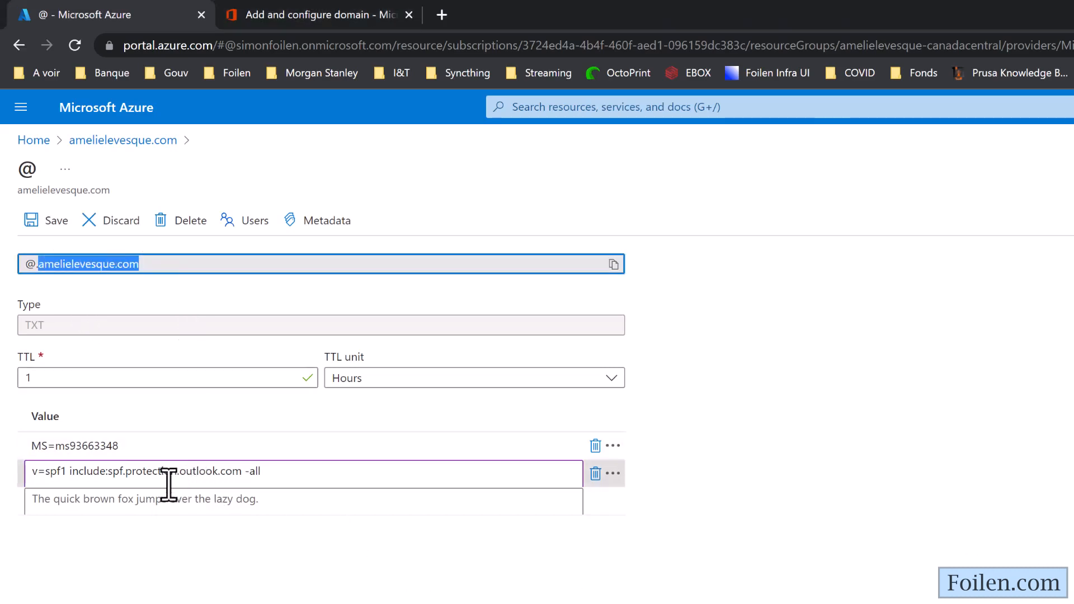
drag(109, 471, 244, 472)
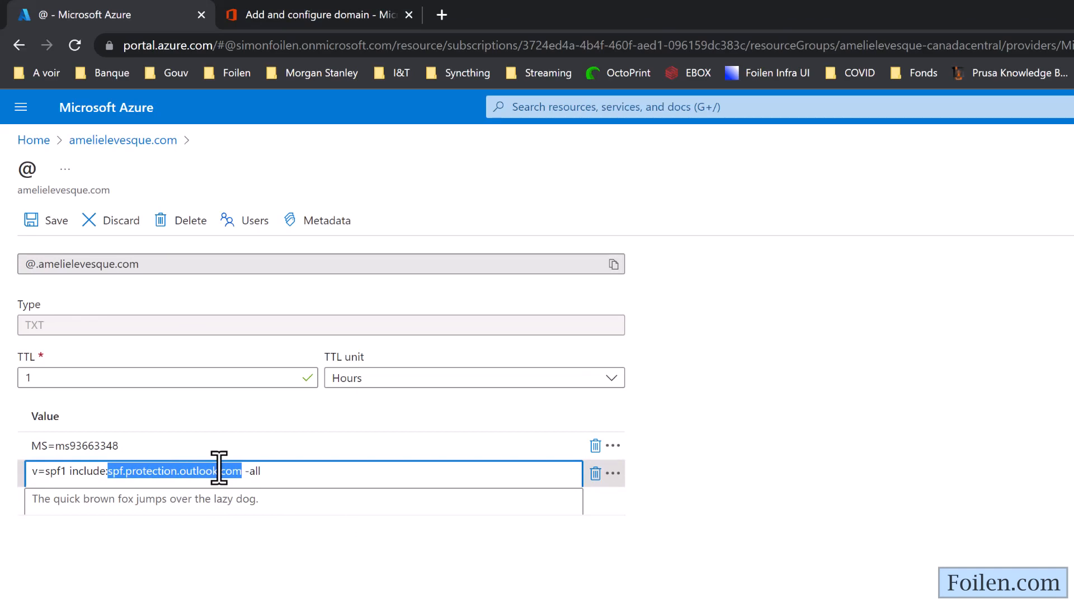
drag(243, 471, 286, 470)
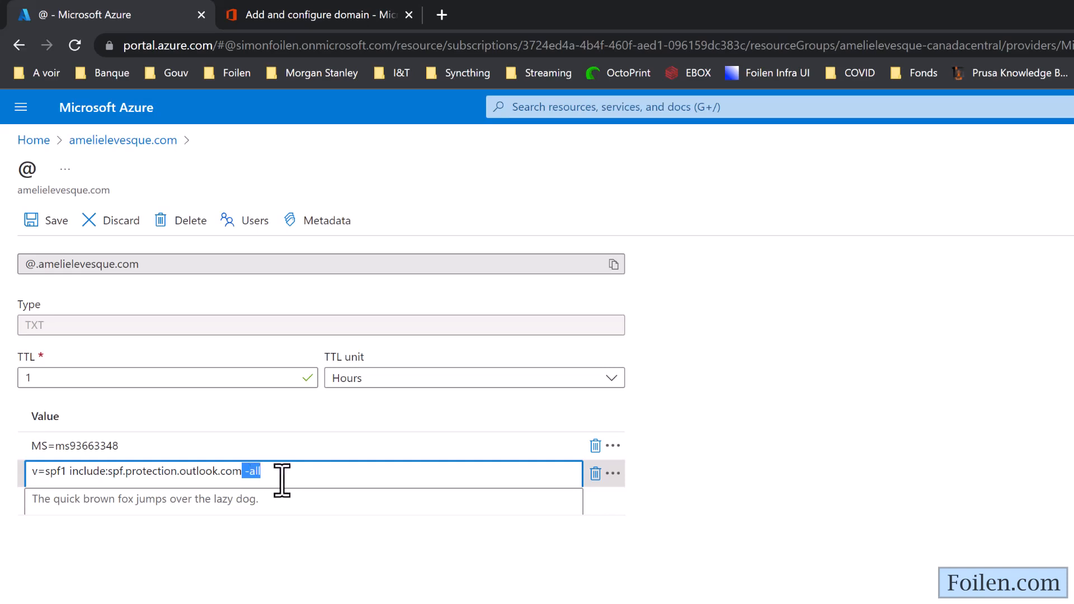
click(283, 472)
click(40, 220)
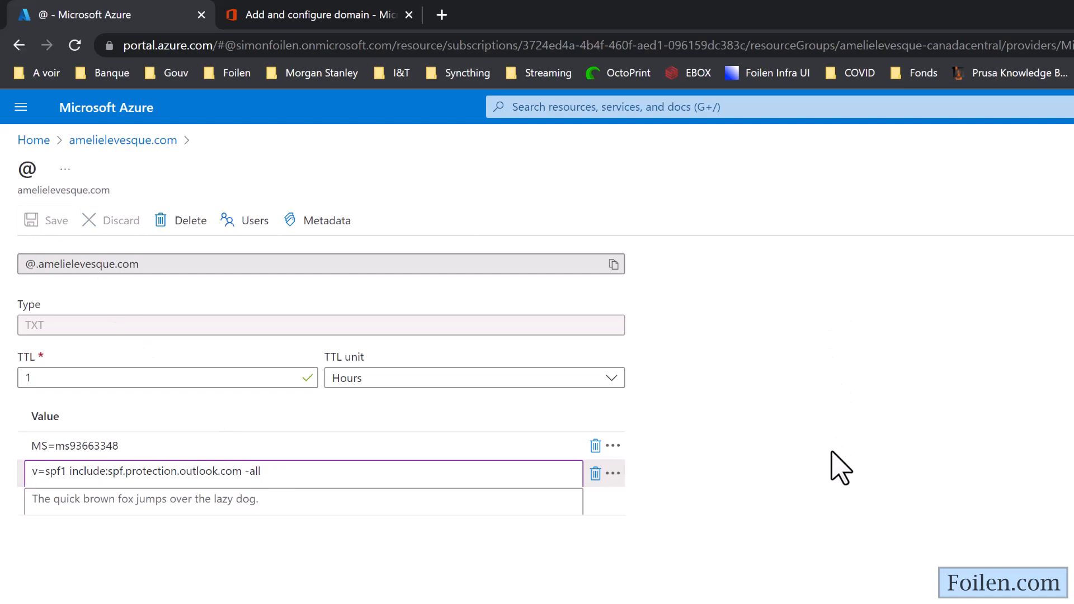
click(322, 14)
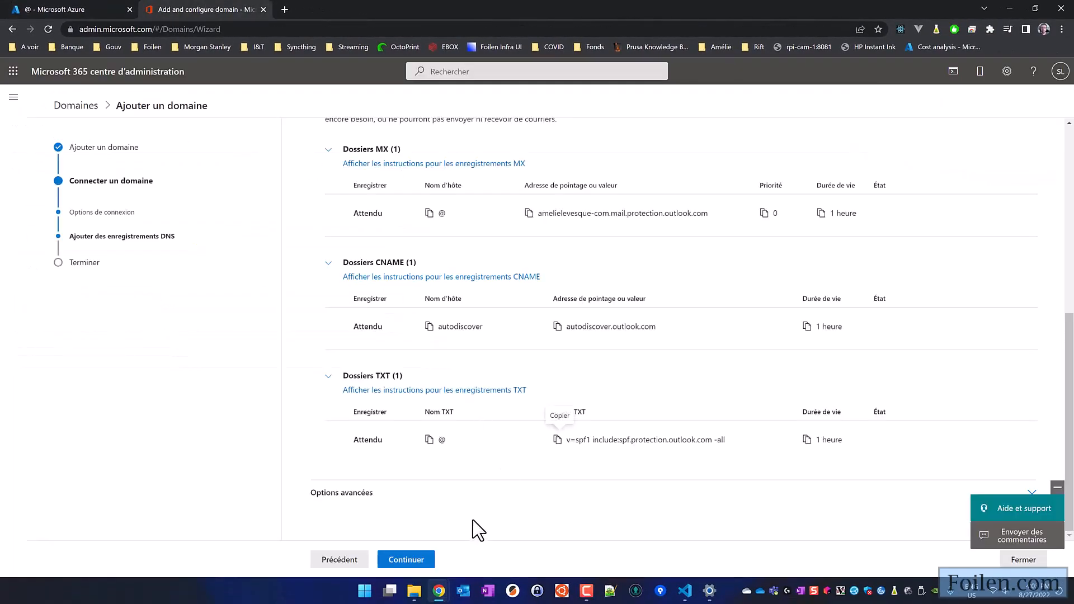
click(407, 560)
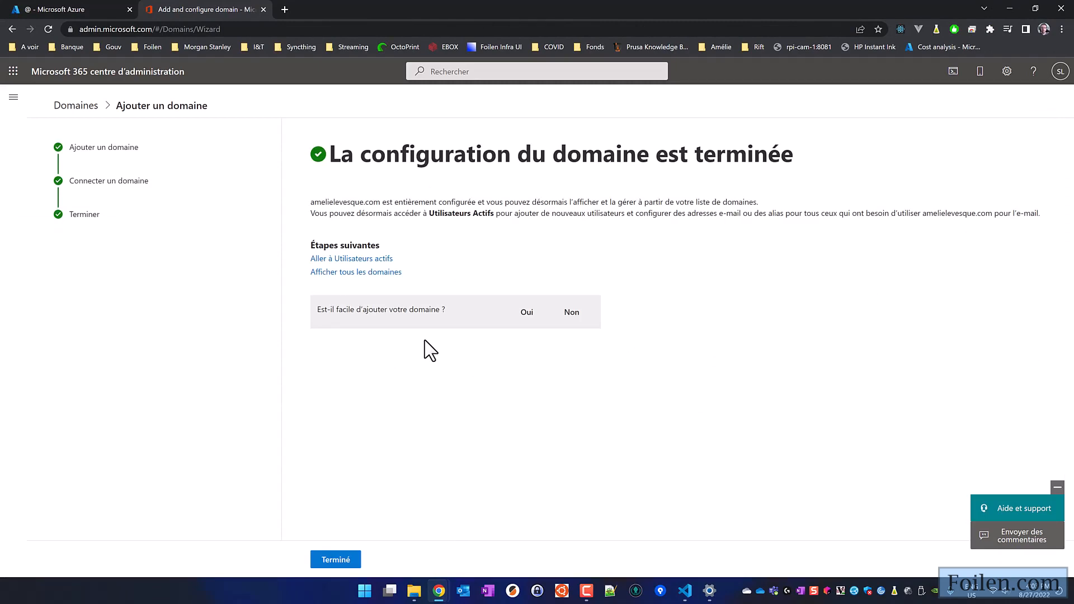
click(77, 106)
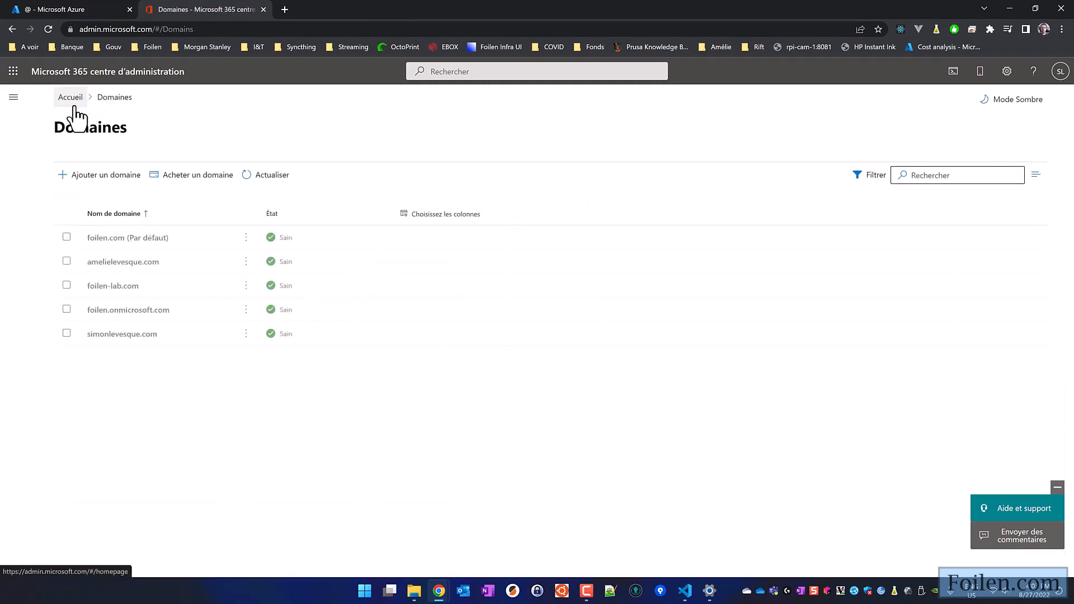